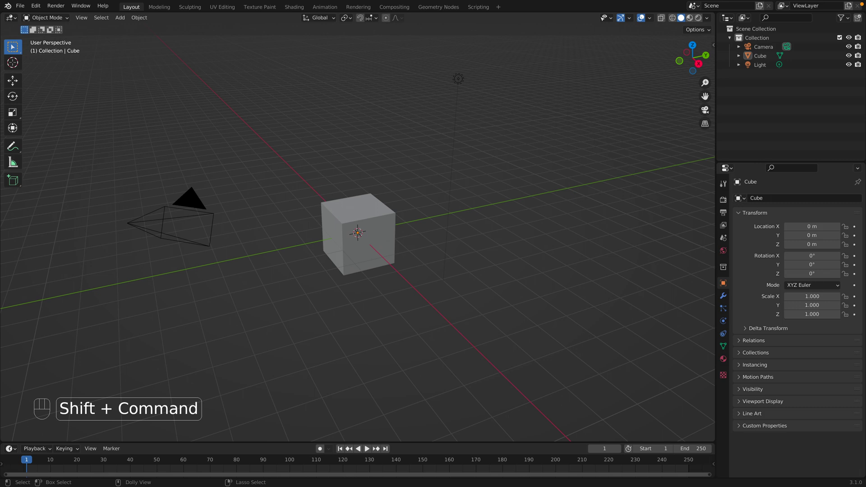
# Step: Orbit the view and delete the camera from the scene
pyautogui.moveTo(377, 325); pyautogui.dragTo(271, 302, button='middle')
pyautogui.press('shift')
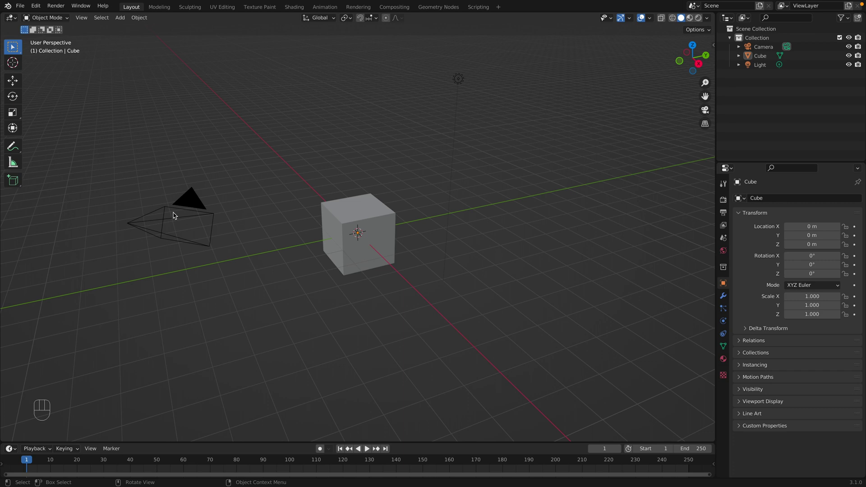
pyautogui.click(172, 221)
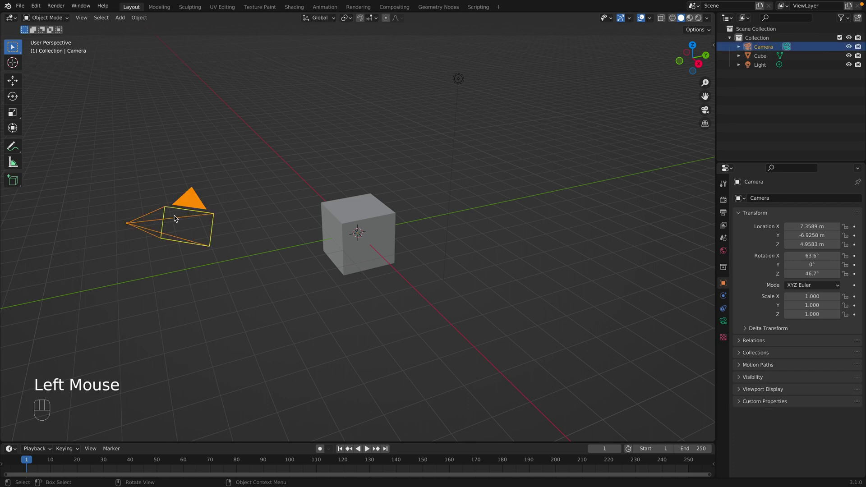
pyautogui.click(462, 82)
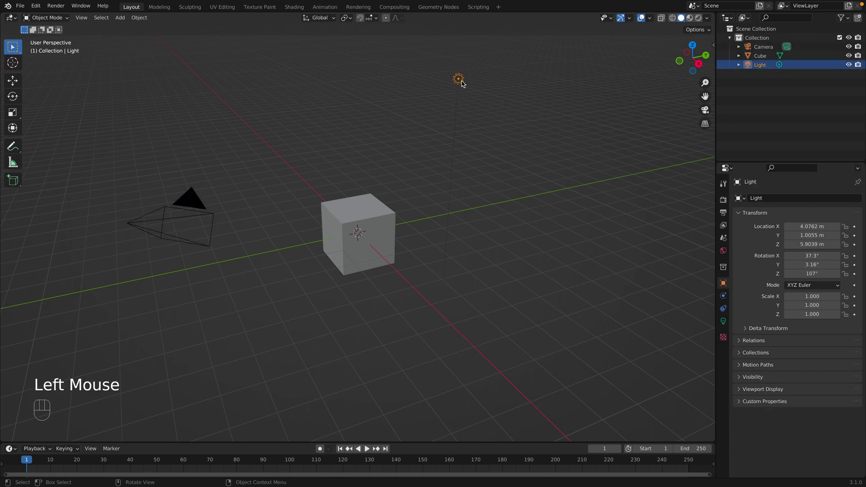
pyautogui.click(364, 231)
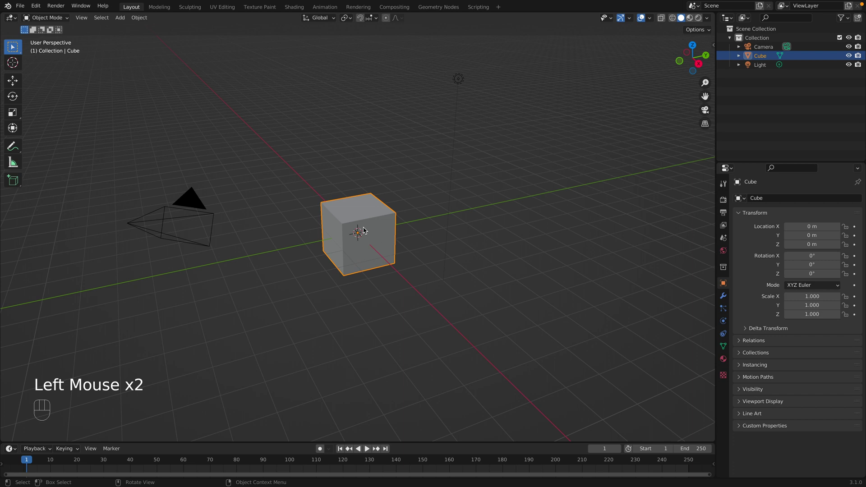
pyautogui.click(458, 79)
pyautogui.moveTo(458, 79); pyautogui.dragTo(429, 130, button='middle')
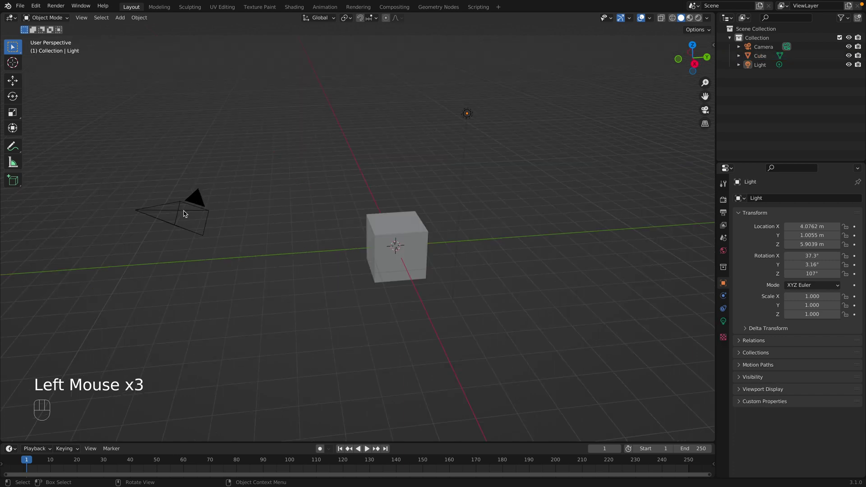
pyautogui.click(185, 214)
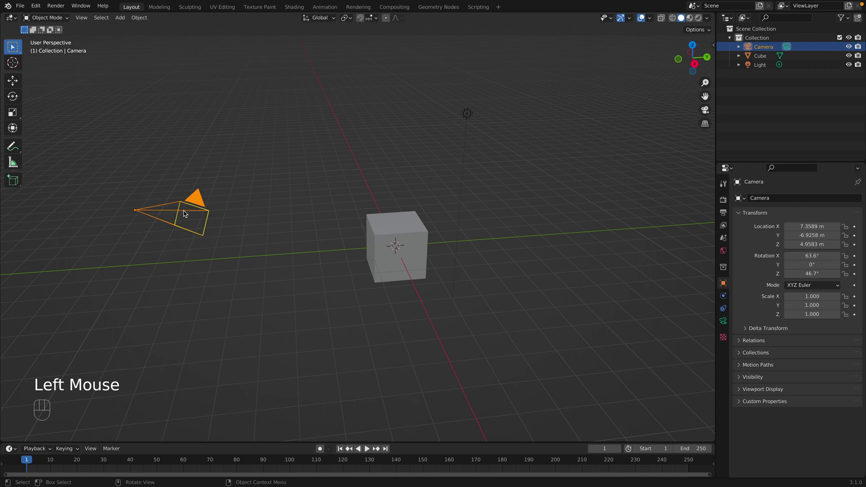
pyautogui.press('x')
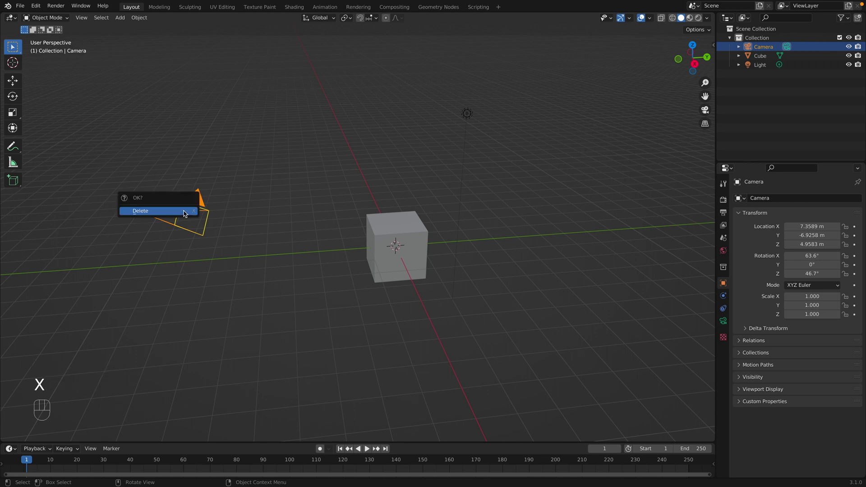
pyautogui.click(156, 212)
# Step: Delete the light as well, leaving just the cube
pyautogui.click(469, 116)
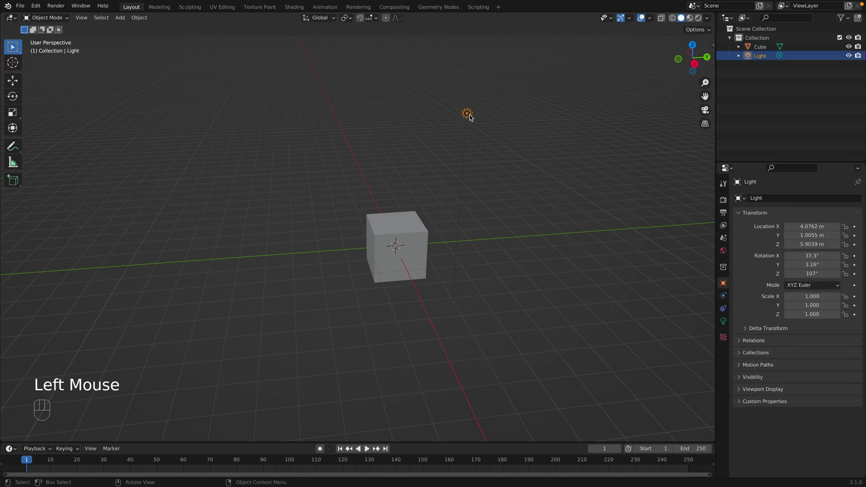
pyautogui.press('x')
pyautogui.click(450, 116)
pyautogui.moveTo(424, 194); pyautogui.dragTo(400, 283, button='middle')
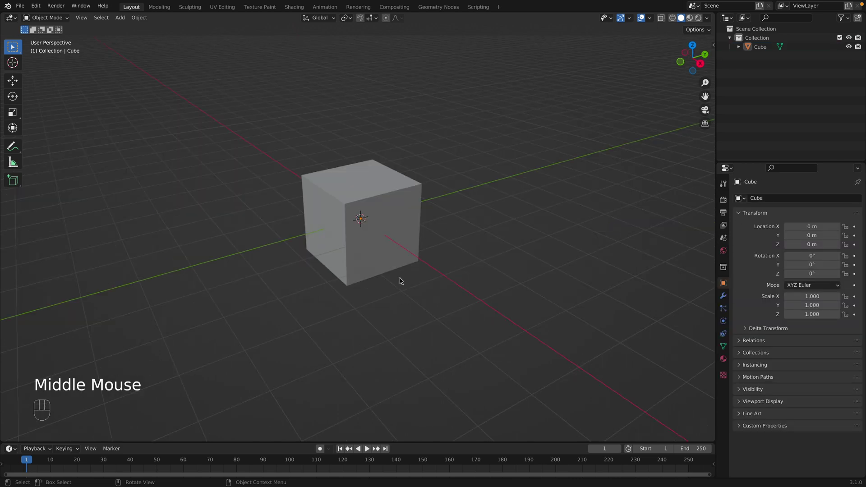
# Step: Move the cube along Y to 0.16288 m
pyautogui.click(373, 242)
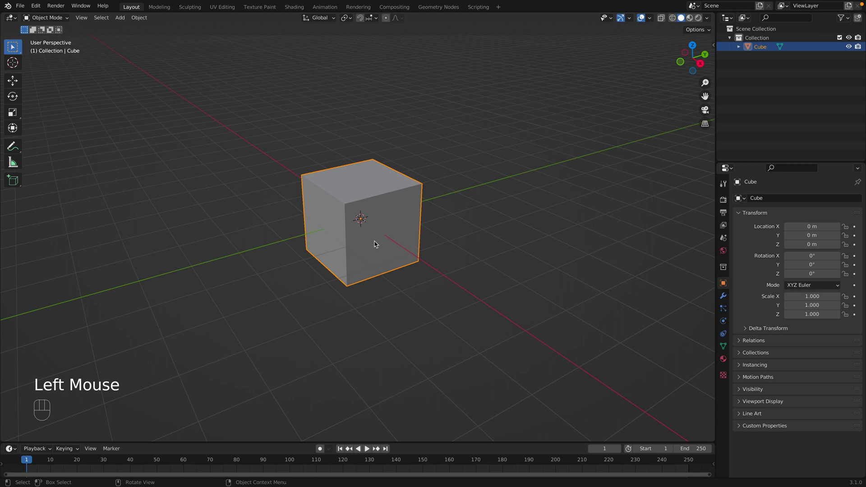
pyautogui.click(14, 86)
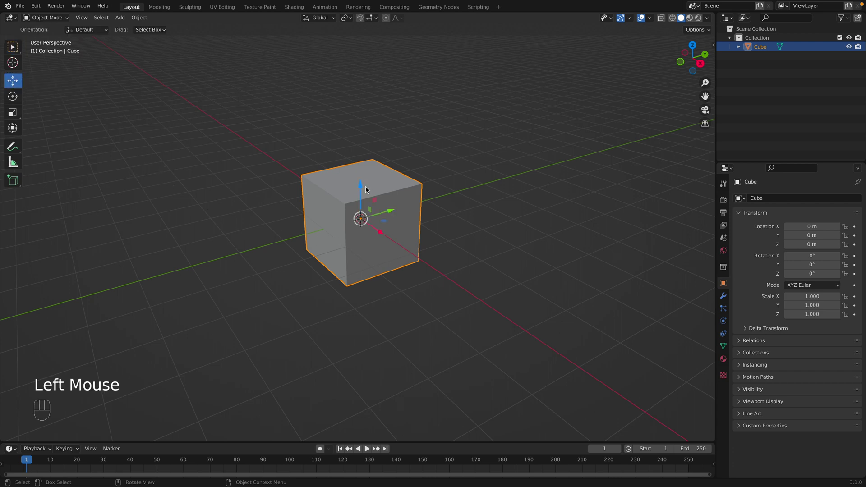
pyautogui.moveTo(388, 212)
pyautogui.mouseDown()
pyautogui.moveTo(502, 184)
pyautogui.moveTo(329, 236)
pyautogui.moveTo(255, 213)
pyautogui.moveTo(239, 86)
pyautogui.moveTo(246, 212)
pyautogui.moveTo(256, 245)
pyautogui.moveTo(403, 219)
pyautogui.mouseUp()
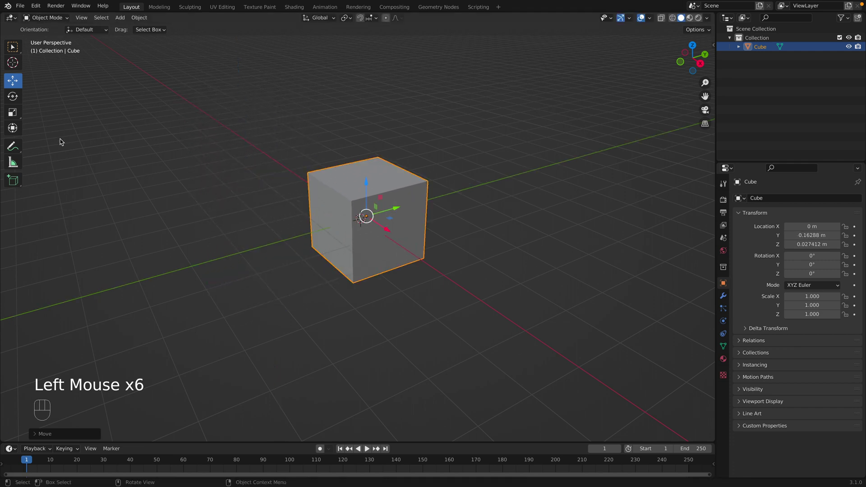
# Step: Rotate the cube 28.6° about the Z axis
pyautogui.click(13, 96)
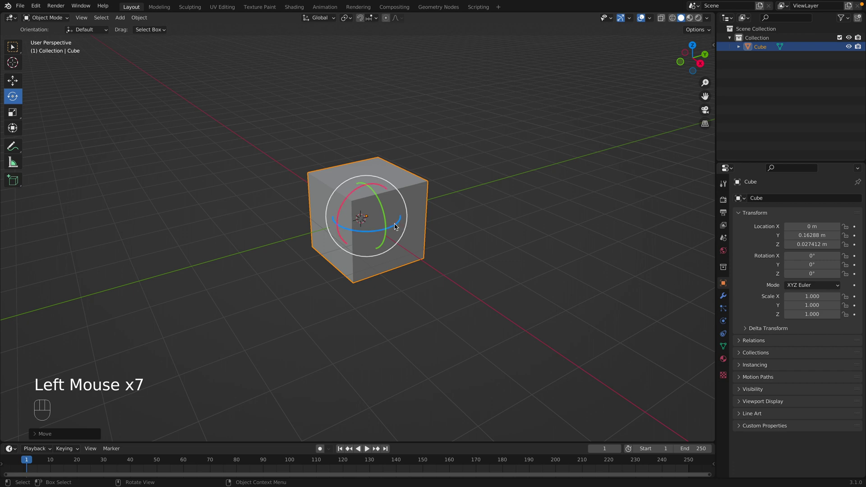
pyautogui.moveTo(396, 225)
pyautogui.mouseDown()
pyautogui.moveTo(348, 229)
pyautogui.moveTo(379, 232)
pyautogui.moveTo(405, 212)
pyautogui.mouseUp()
pyautogui.click(465, 244)
pyautogui.click(295, 223)
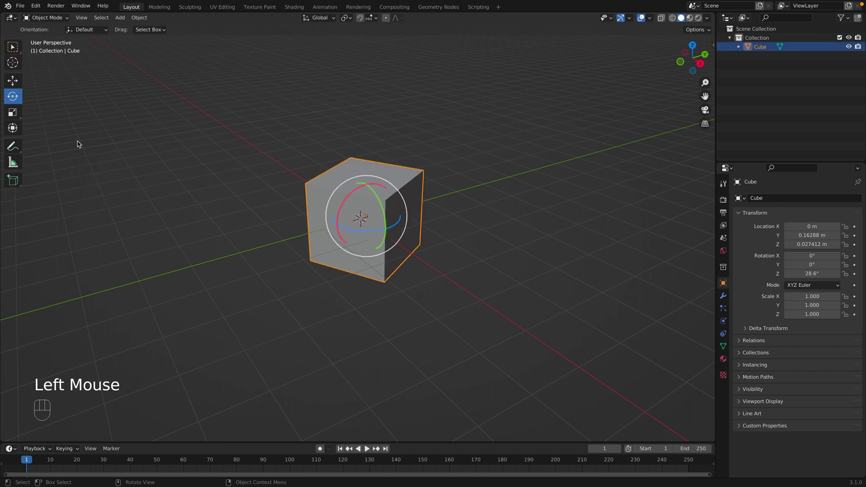
# Step: Scale the cube to 1.434 × 1.205 × 1.765, stretching it taller along Z
pyautogui.click(13, 114)
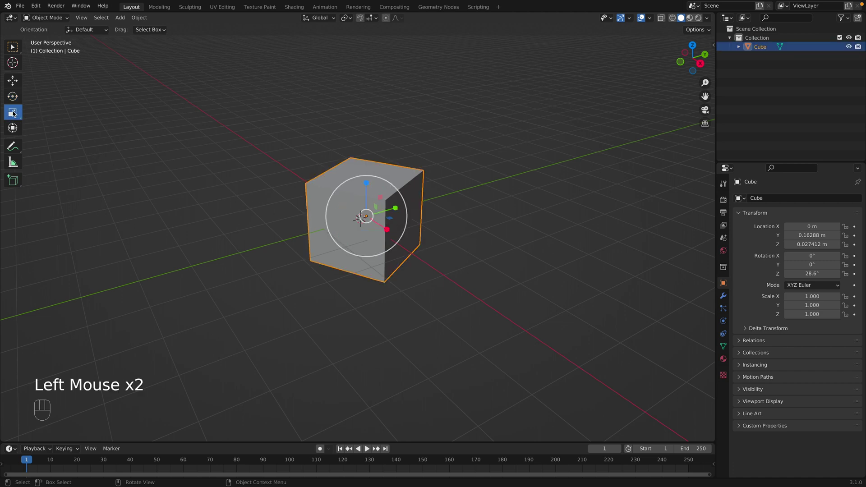
pyautogui.moveTo(366, 183); pyautogui.dragTo(368, 154)
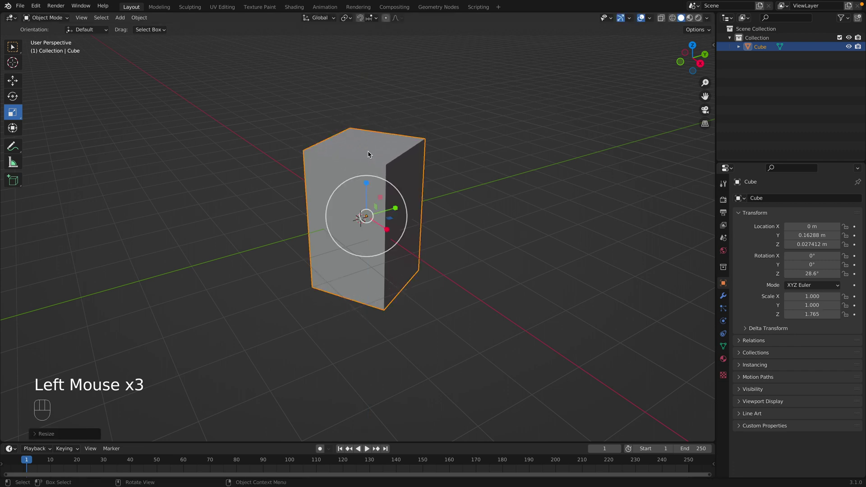
pyautogui.moveTo(395, 208)
pyautogui.mouseDown()
pyautogui.moveTo(437, 202)
pyautogui.moveTo(406, 206)
pyautogui.mouseUp()
pyautogui.click(417, 319)
pyautogui.scroll(-3, 418, 319)
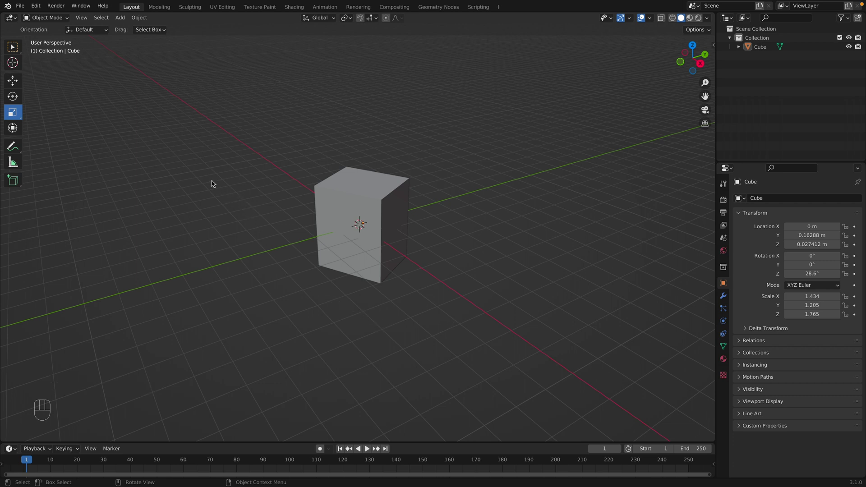
# Step: Add a cylinder mesh at the origin
pyautogui.click(121, 18)
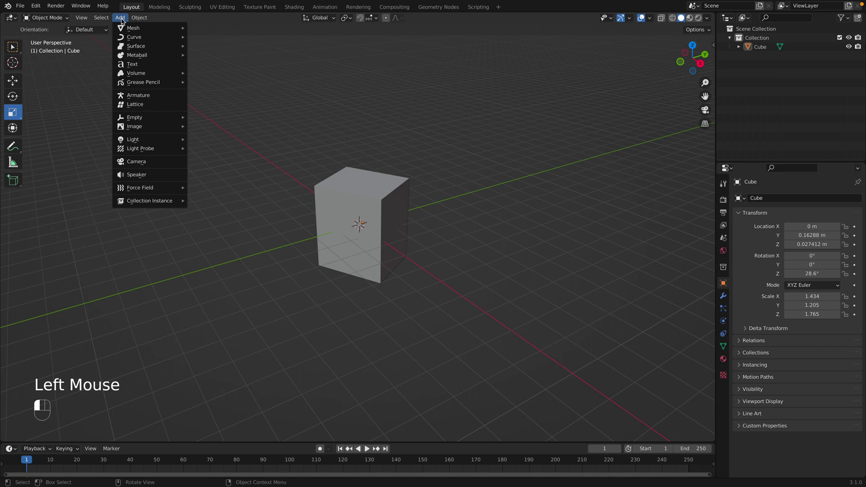
pyautogui.moveTo(134, 28)
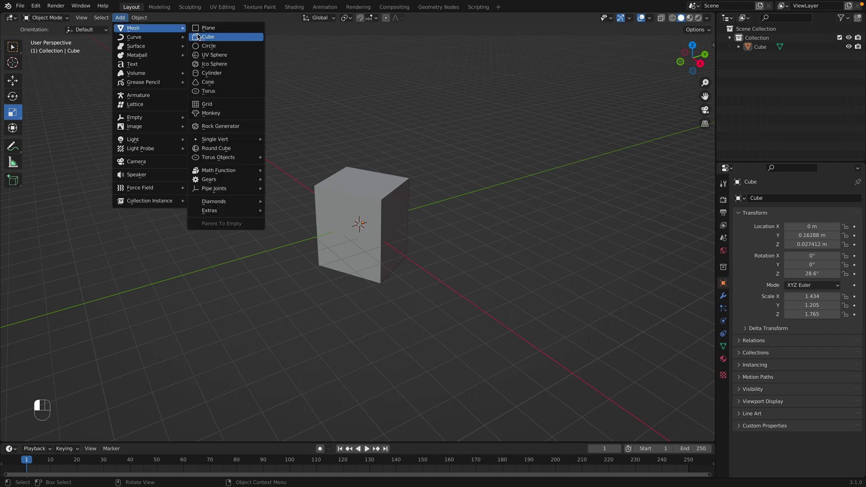
pyautogui.click(210, 76)
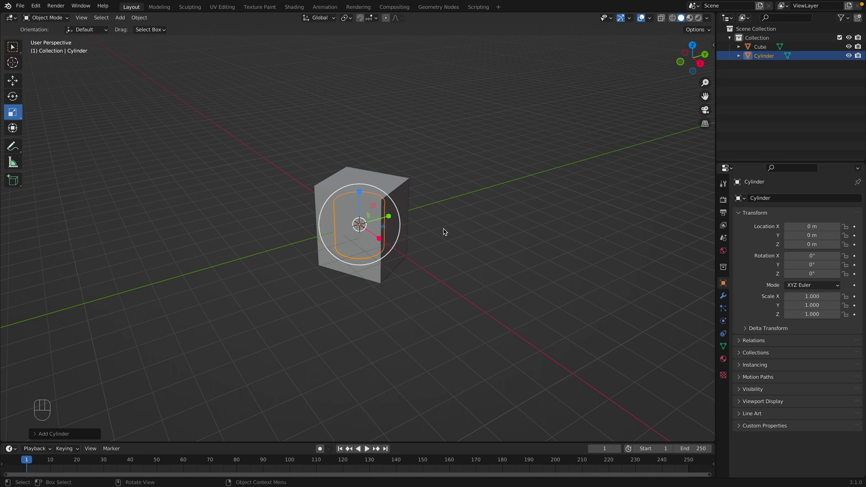
pyautogui.moveTo(445, 232)
pyautogui.mouseDown(button='middle')
pyautogui.moveTo(394, 214)
pyautogui.moveTo(426, 217)
pyautogui.moveTo(447, 236)
pyautogui.mouseUp(button='middle')
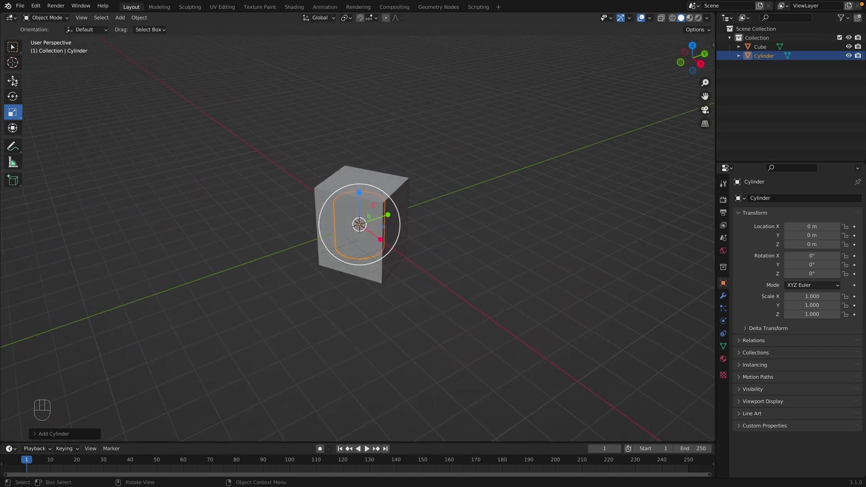
# Step: Move the cylinder along Y to −3.1316 m beside the box
pyautogui.click(13, 81)
pyautogui.moveTo(389, 215); pyautogui.dragTo(312, 240)
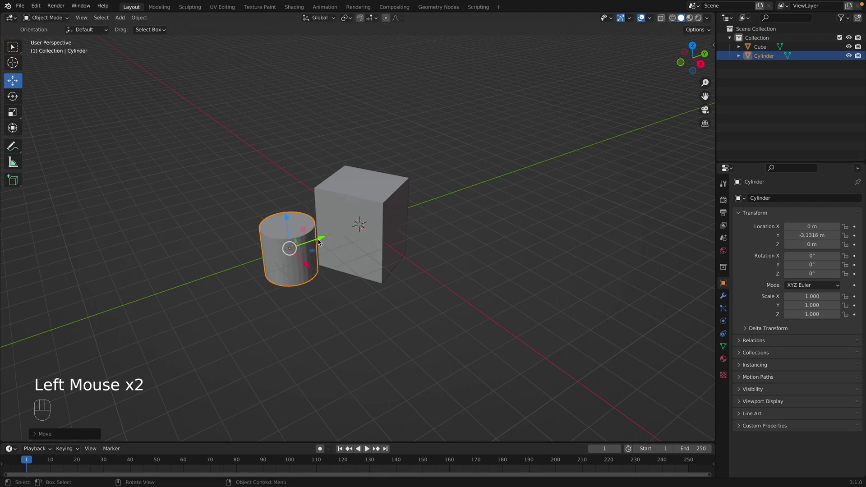
pyautogui.click(352, 289)
pyautogui.moveTo(350, 289); pyautogui.dragTo(334, 280, button='middle')
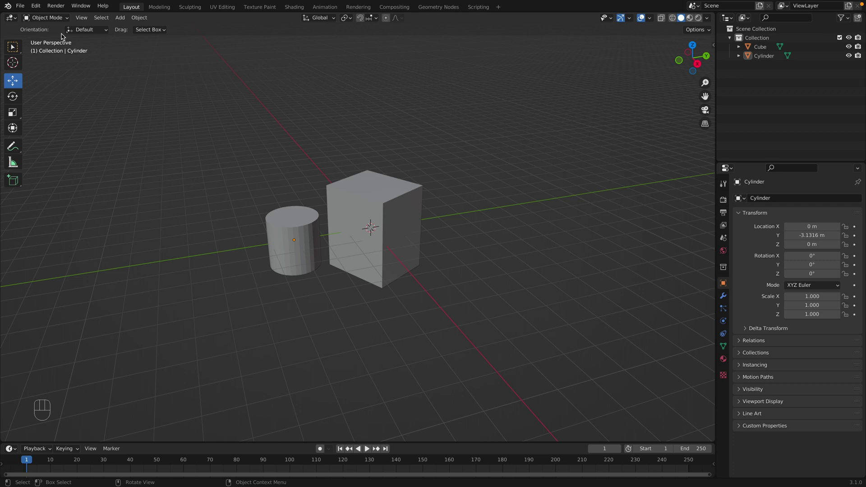
# Step: Select the cylinder and switch it into Edit Mode
pyautogui.click(65, 20)
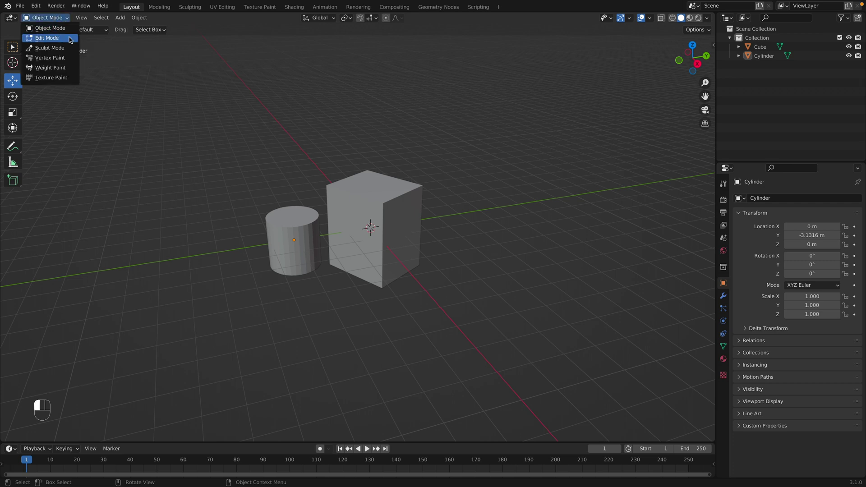
pyautogui.click(144, 77)
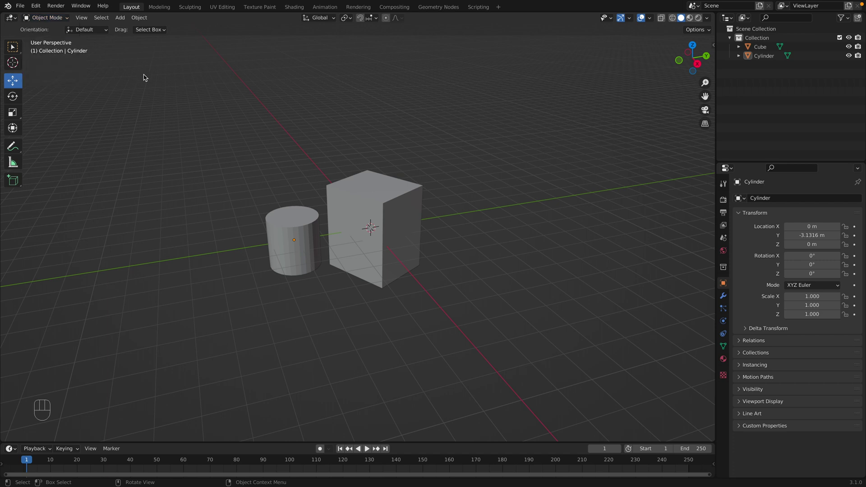
pyautogui.click(300, 227)
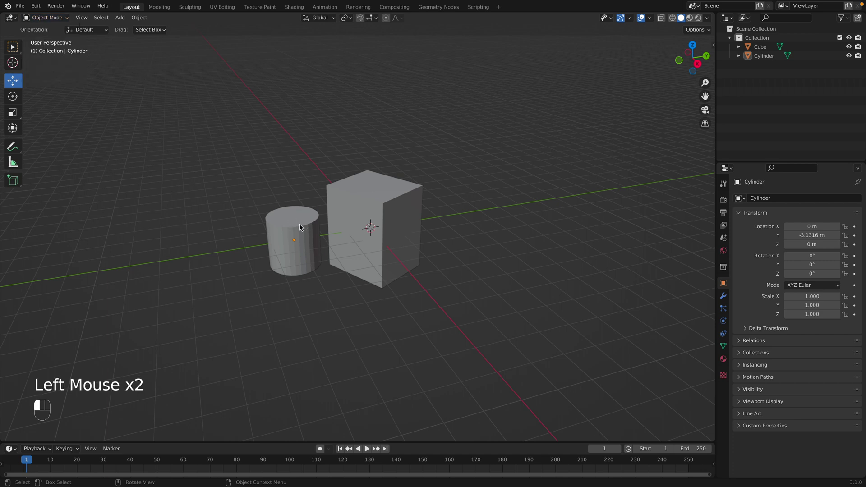
pyautogui.click(47, 18)
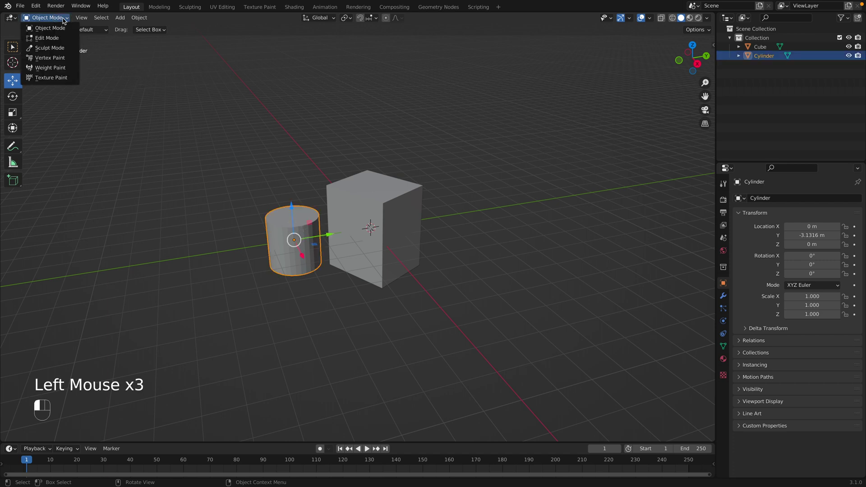
pyautogui.click(50, 36)
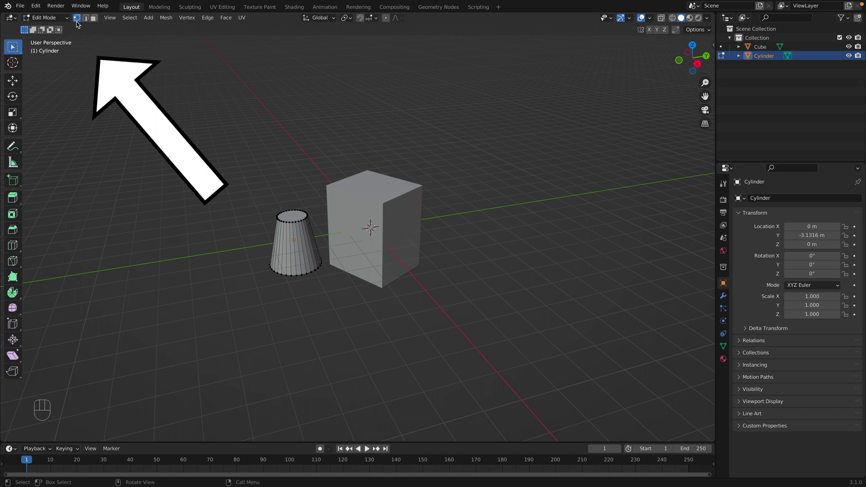
# Step: Cycle through vertex, edge and face select modes, then undo the taper
pyautogui.click(77, 18)
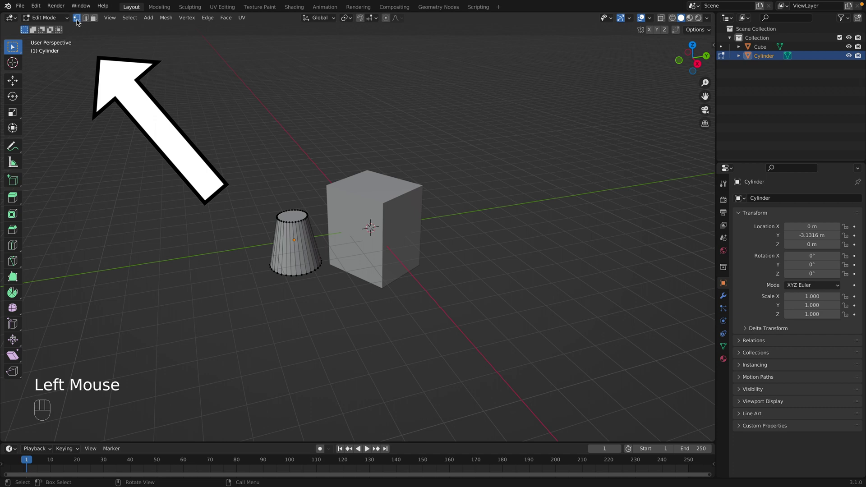
pyautogui.click(85, 18)
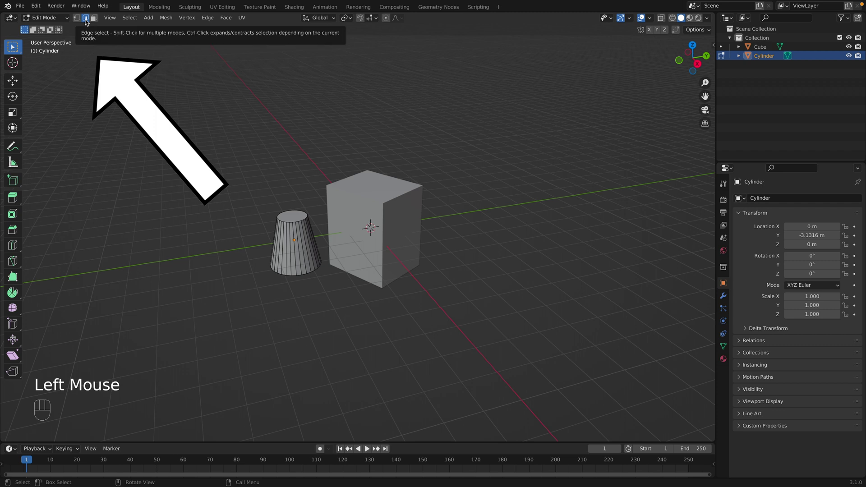
pyautogui.click(93, 18)
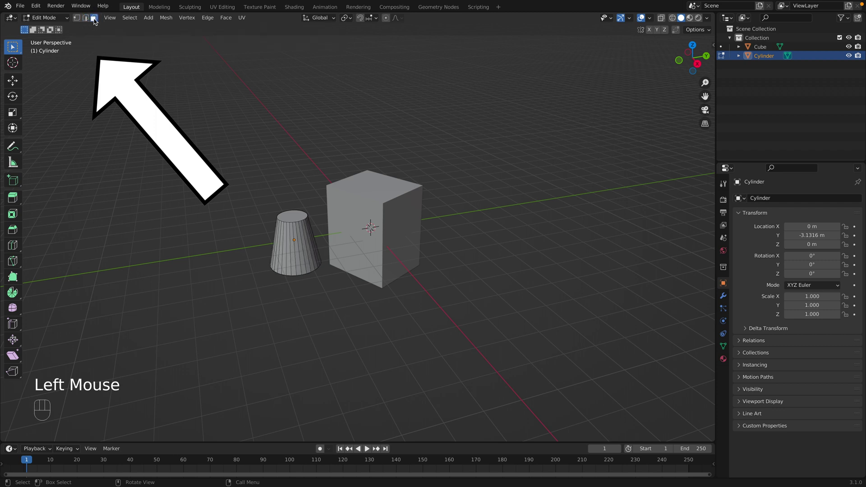
pyautogui.press('1')
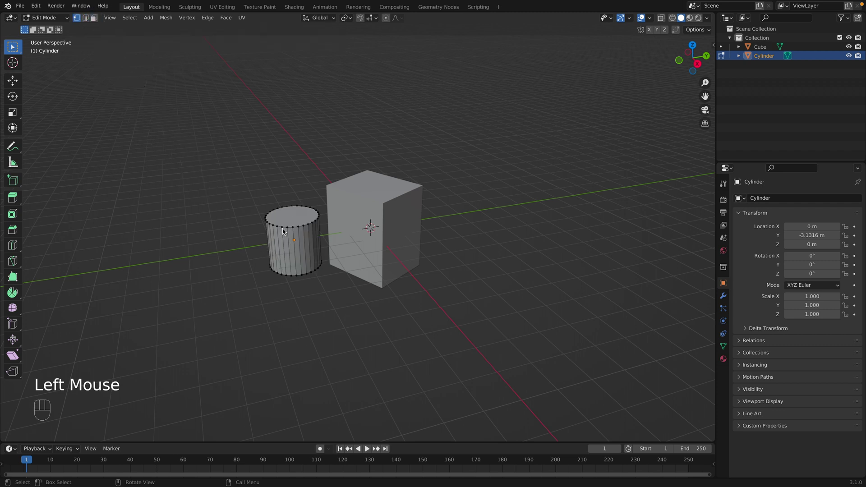
# Step: Select all vertices of the cylinder's top rim
pyautogui.click(284, 230)
pyautogui.click(289, 230)
pyautogui.click(294, 229)
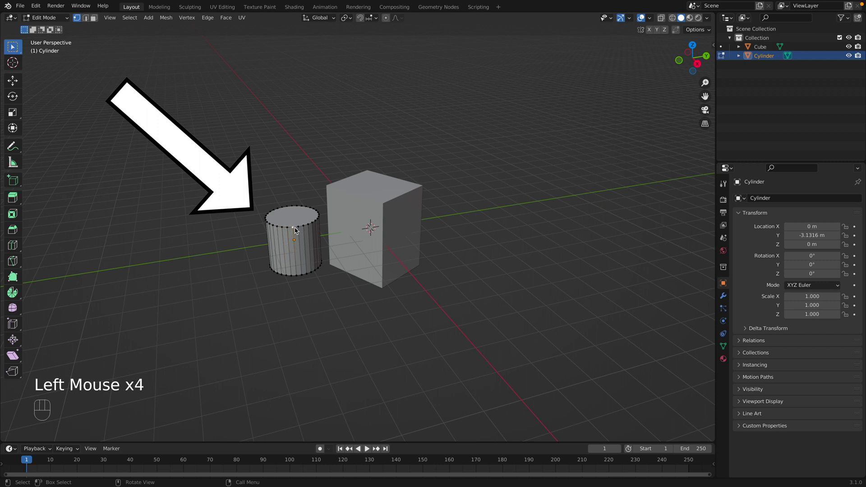
pyautogui.click(303, 228)
pyautogui.click(302, 229)
pyautogui.click(251, 228)
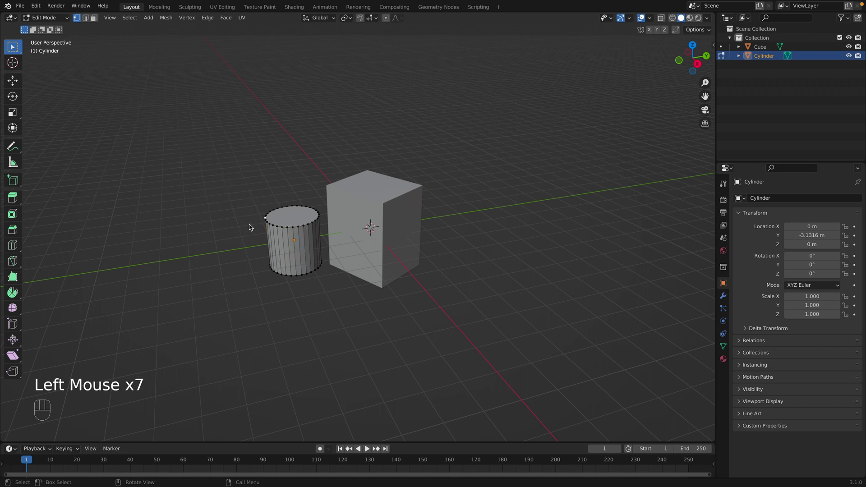
pyautogui.moveTo(239, 189); pyautogui.dragTo(307, 238)
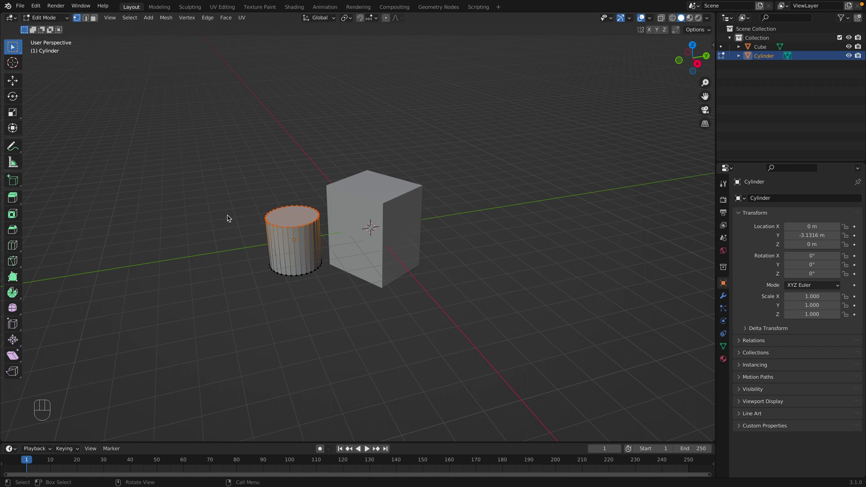
# Step: Scale the selected top ring inward so the cylinder tapers, then deselect
pyautogui.click(14, 113)
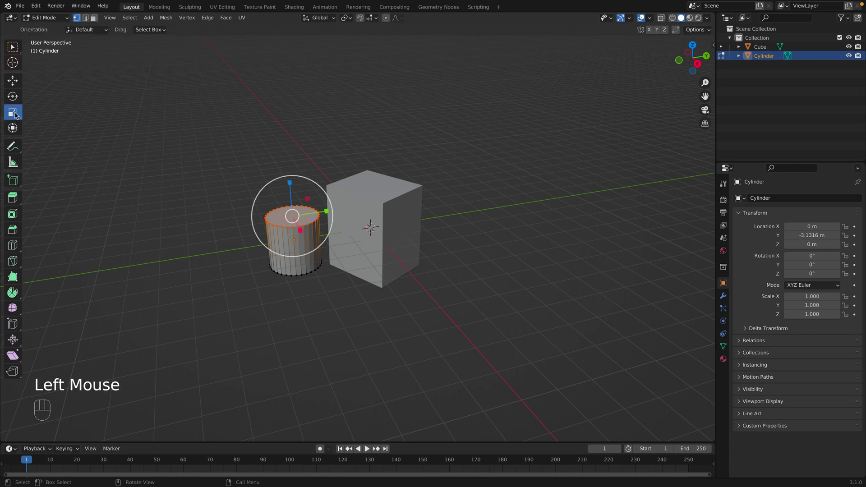
pyautogui.moveTo(332, 213); pyautogui.dragTo(298, 221)
pyautogui.click(309, 219)
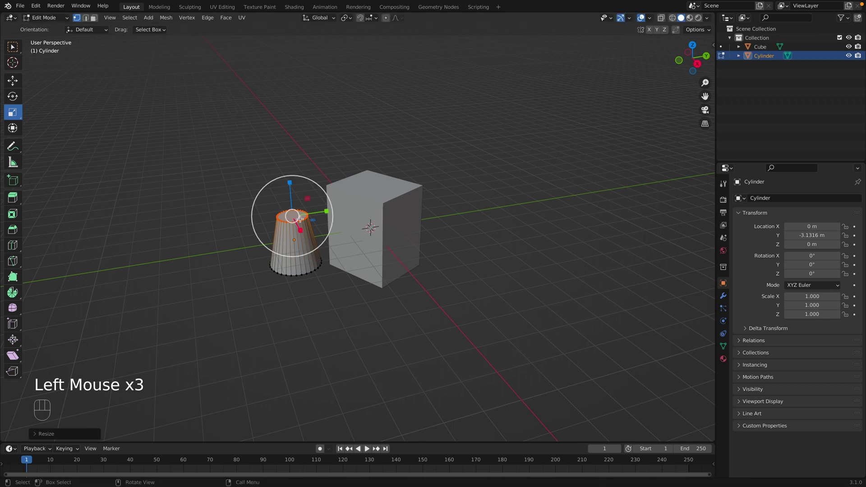
pyautogui.click(322, 164)
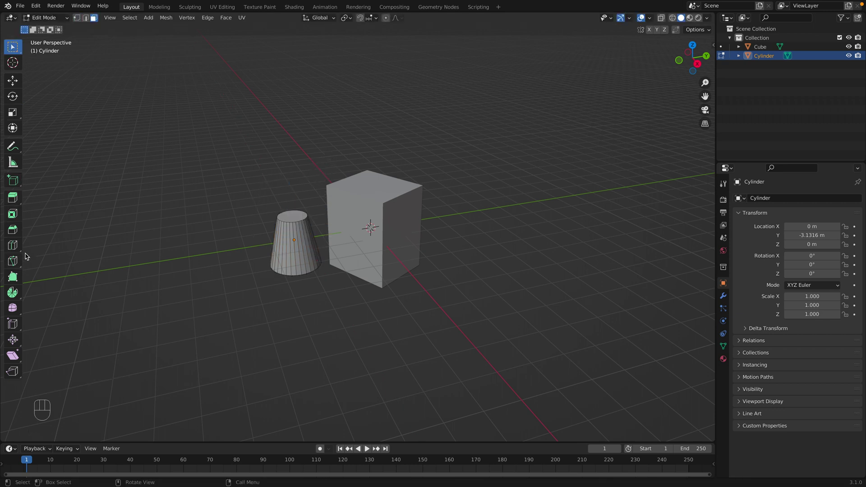
# Step: Select the cylinder's top face and extrude it upward into a straight neck
pyautogui.click(225, 291)
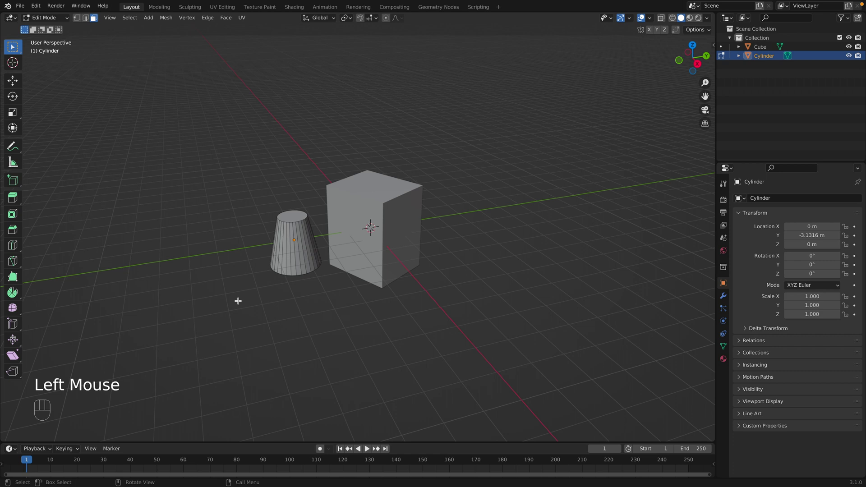
pyautogui.click(254, 317)
pyautogui.click(298, 217)
pyautogui.click(13, 197)
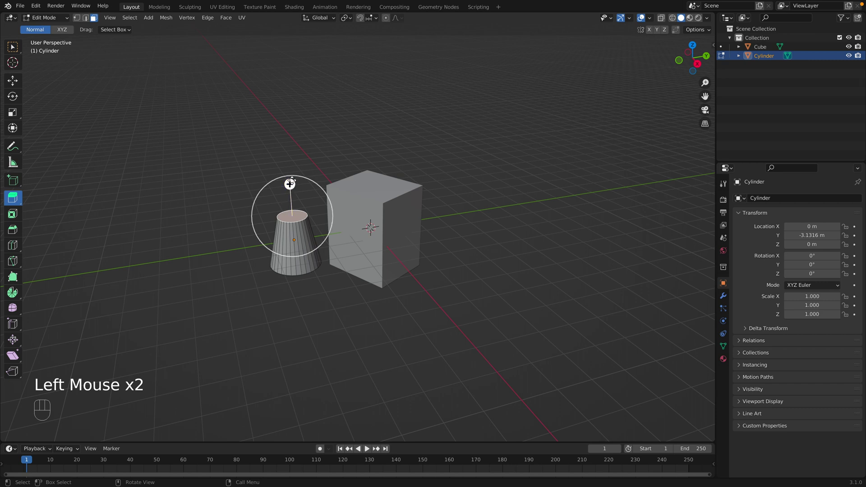
pyautogui.moveTo(288, 187); pyautogui.dragTo(289, 153)
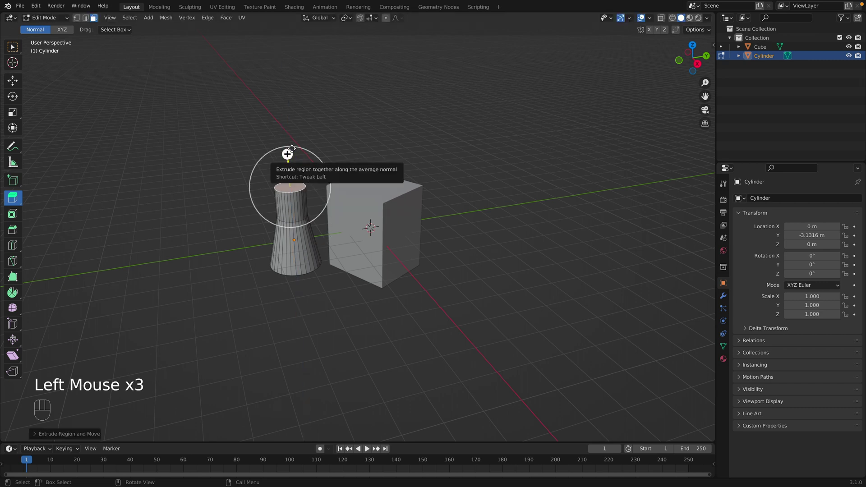
pyautogui.click(287, 123)
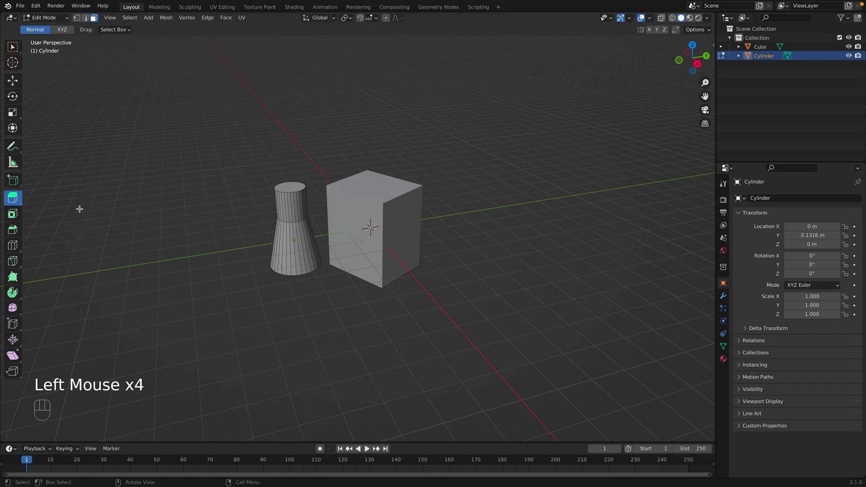
pyautogui.click(13, 213)
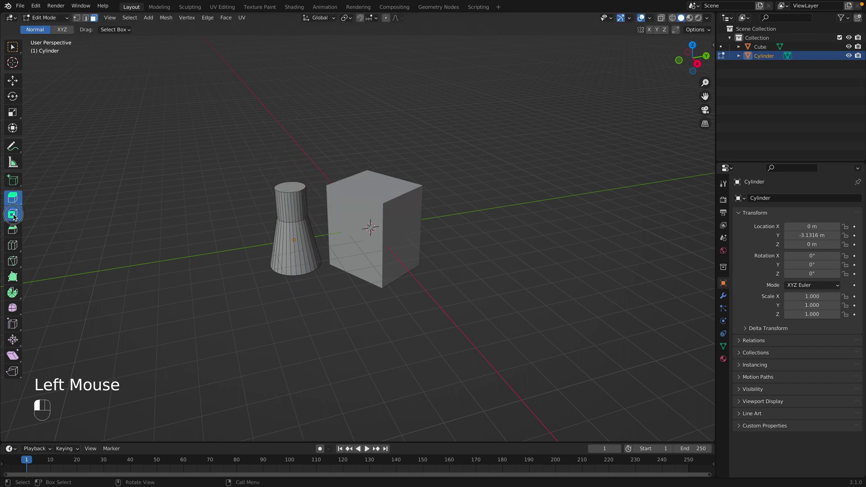
# Step: Inset the neck's top face, extrude it up into a spout and bevel its rim
pyautogui.click(294, 193)
pyautogui.click(316, 170)
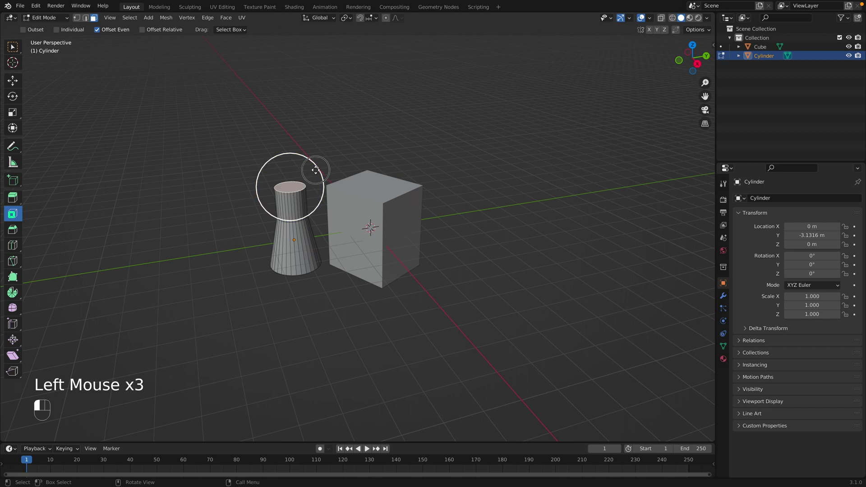
pyautogui.moveTo(315, 170); pyautogui.dragTo(315, 171)
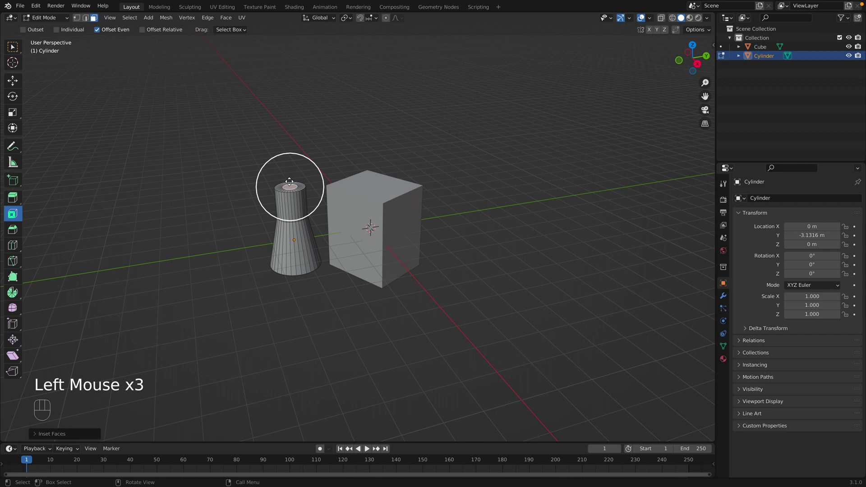
pyautogui.click(12, 198)
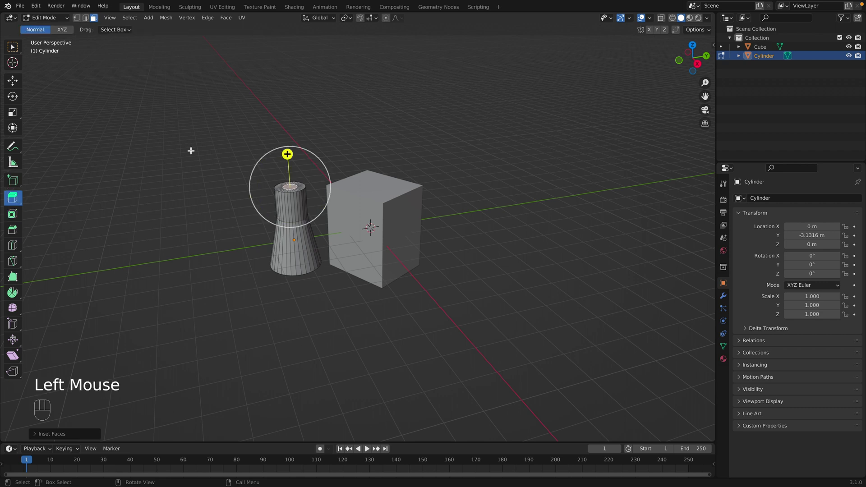
pyautogui.moveTo(287, 154); pyautogui.dragTo(284, 122)
pyautogui.click(12, 229)
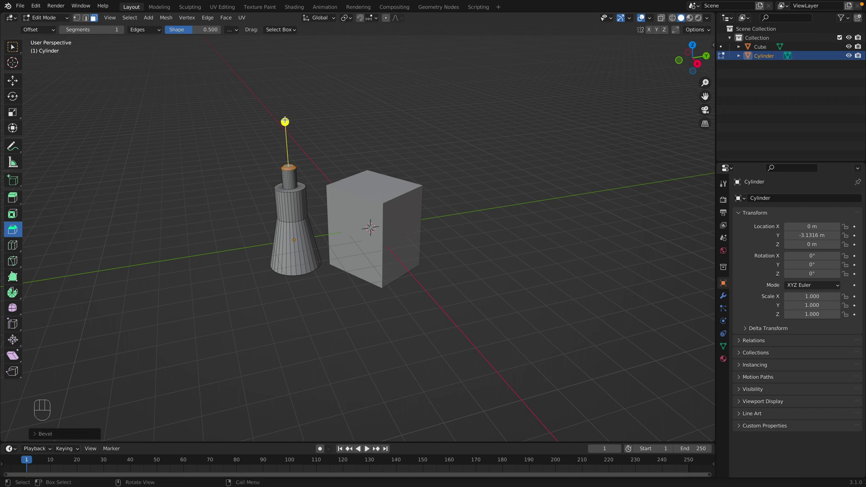
# Step: Add an edge loop around the lower body and scale it out to 1.2323
pyautogui.click(108, 218)
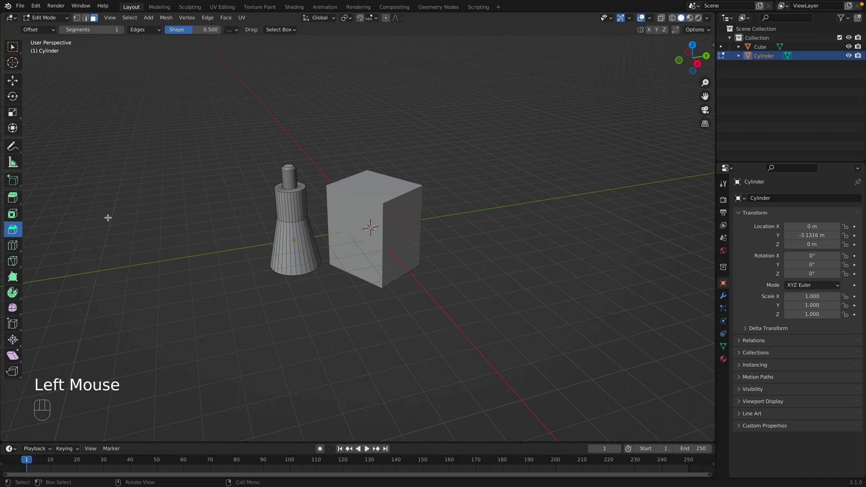
pyautogui.click(15, 246)
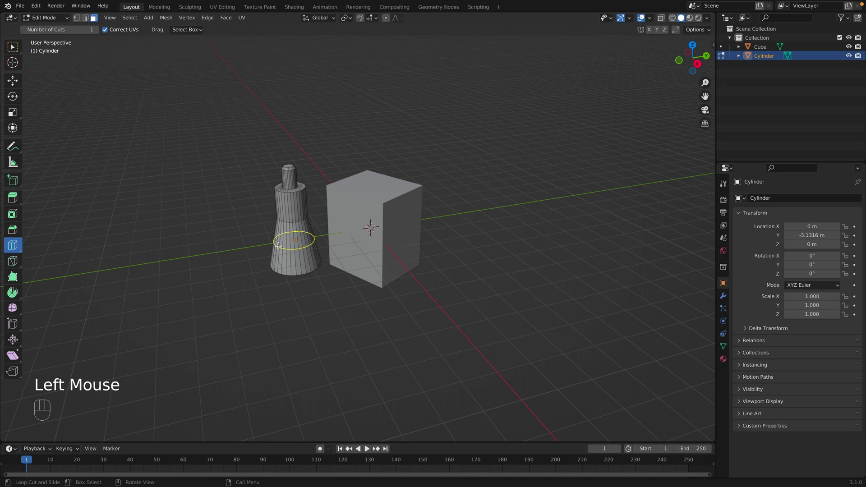
pyautogui.click(278, 246)
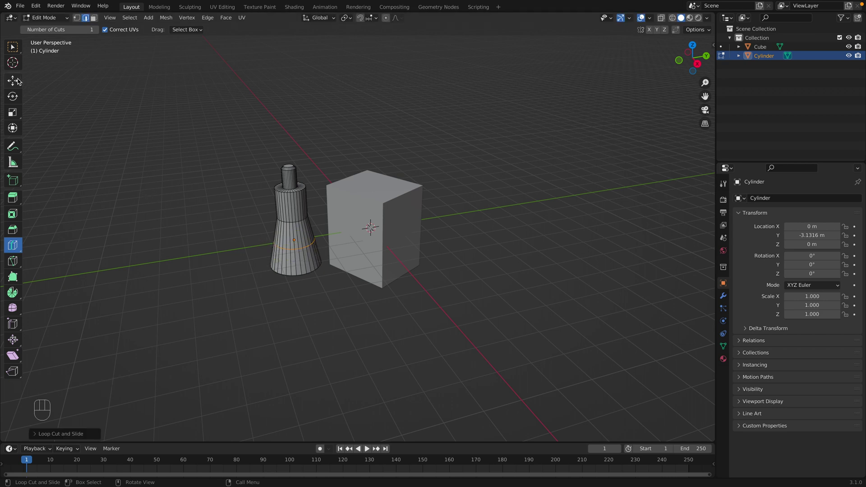
pyautogui.click(12, 113)
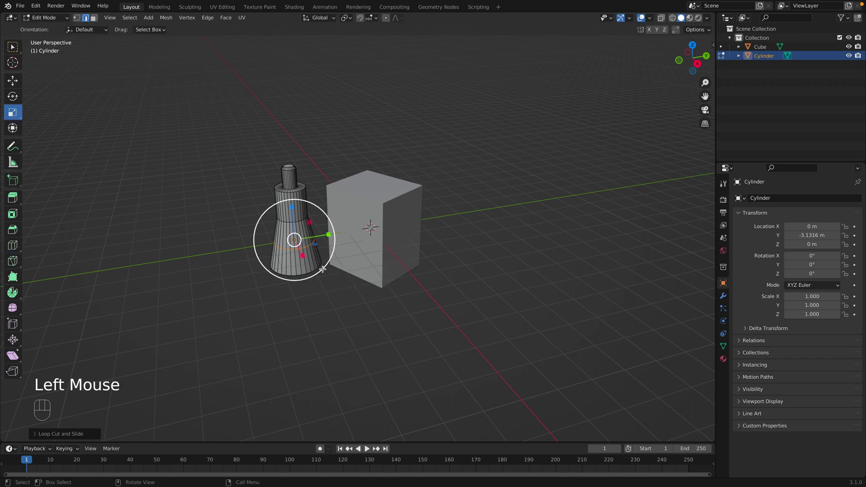
pyautogui.moveTo(323, 269); pyautogui.dragTo(329, 277)
# Step: Confirm the bulge, then knife-cut a short new edge across the bottle's lower body
pyautogui.click(126, 242)
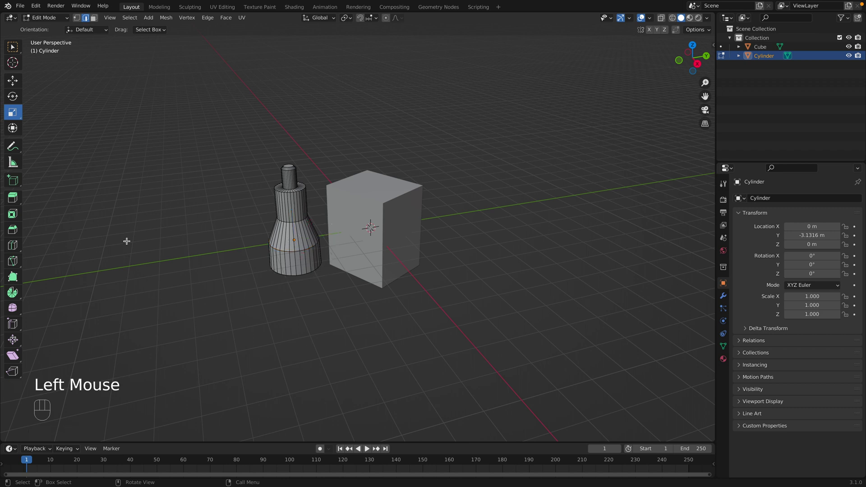
pyautogui.click(13, 262)
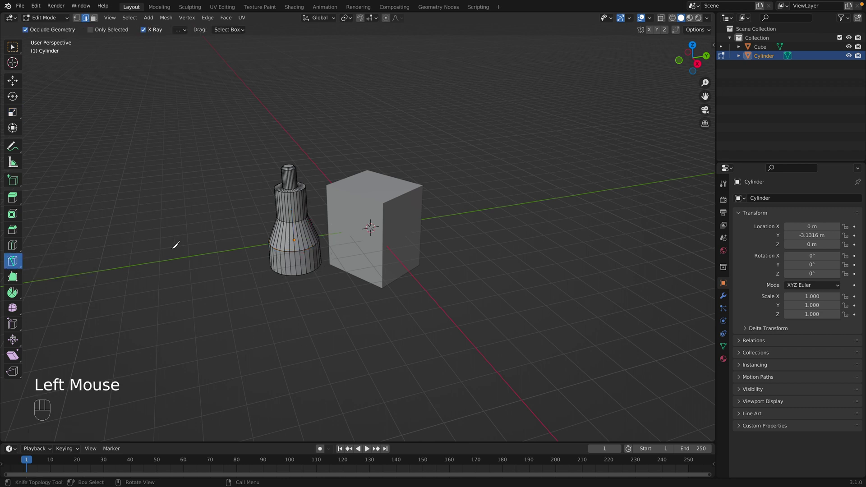
pyautogui.scroll(2, 291, 231)
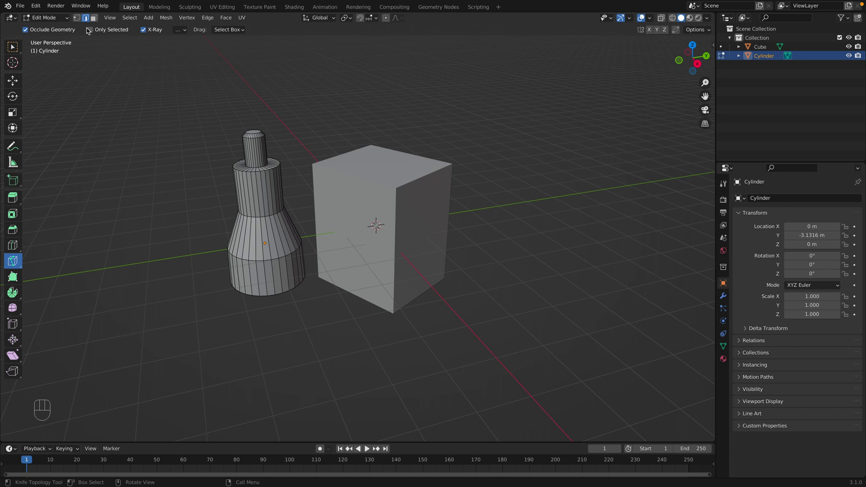
pyautogui.click(76, 18)
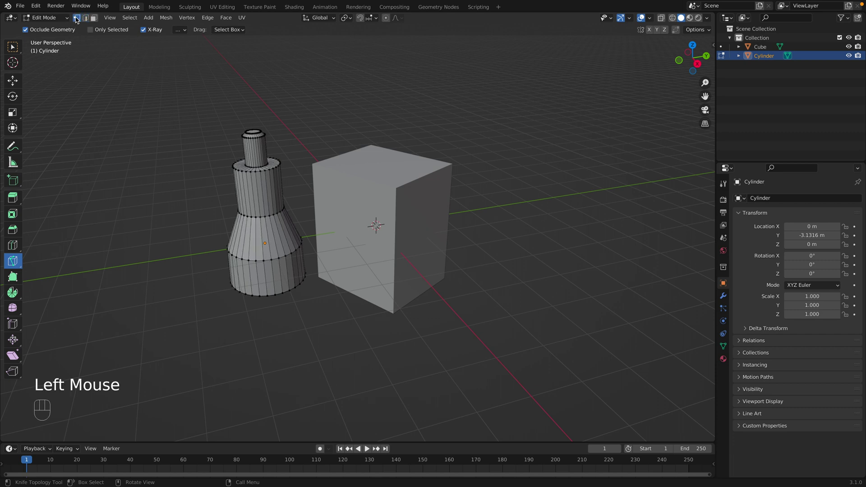
pyautogui.click(250, 240)
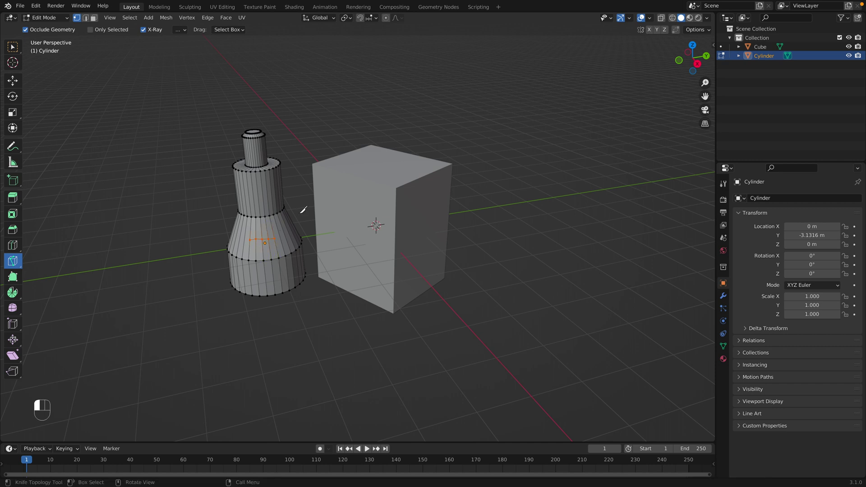
pyautogui.click(93, 18)
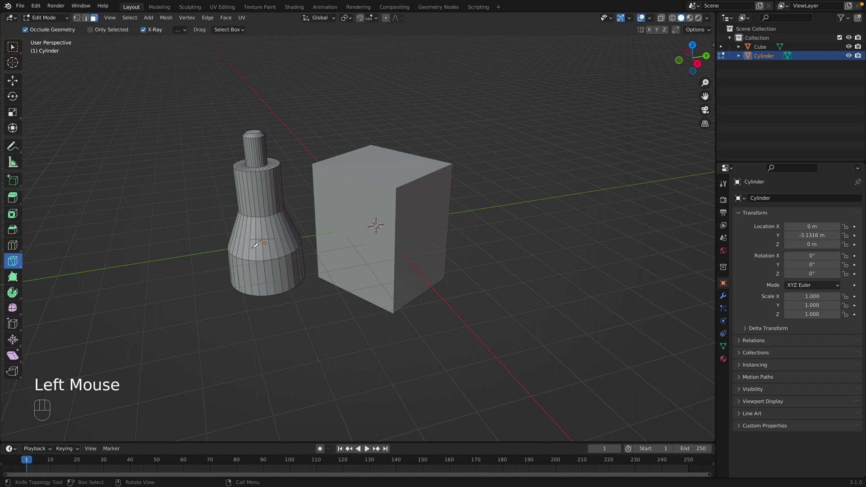
pyautogui.click(13, 48)
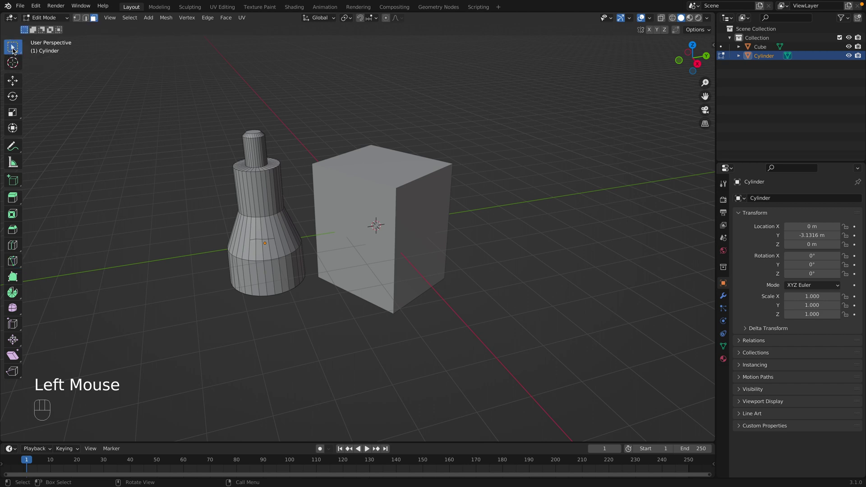
pyautogui.doubleClick(244, 249)
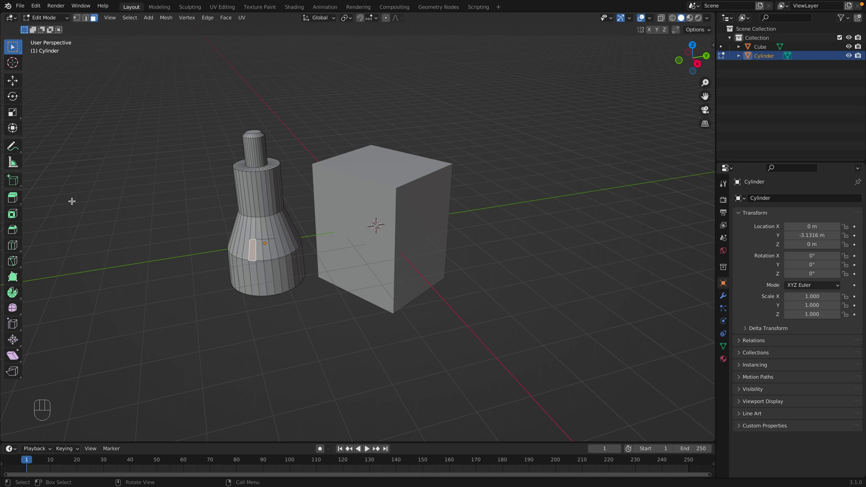
pyautogui.click(13, 198)
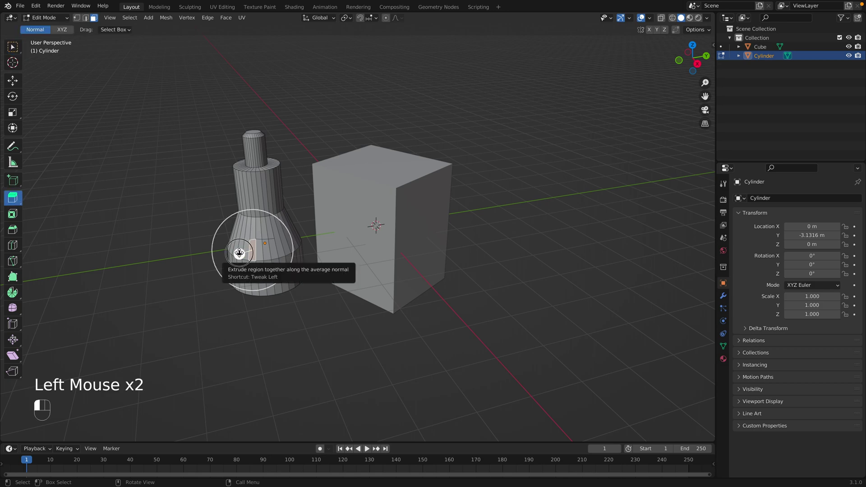
pyautogui.moveTo(241, 252); pyautogui.dragTo(233, 254)
pyautogui.click(232, 325)
pyautogui.press('Return')
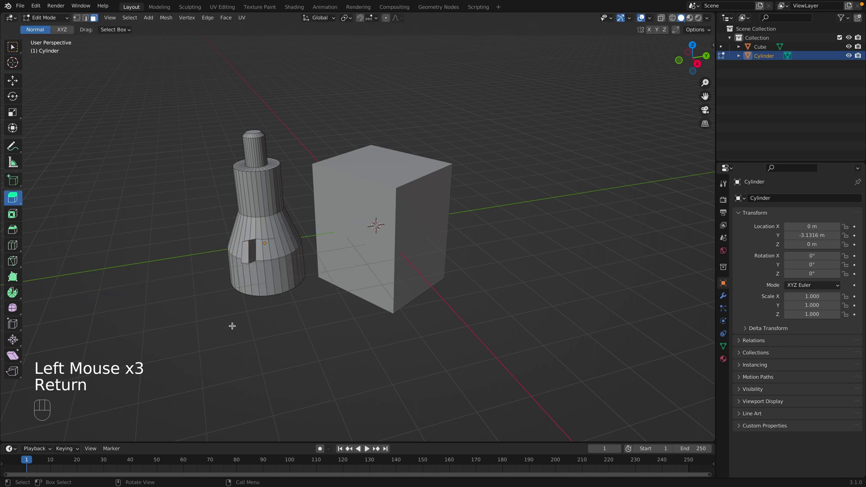
pyautogui.moveTo(232, 325); pyautogui.dragTo(256, 323, button='middle')
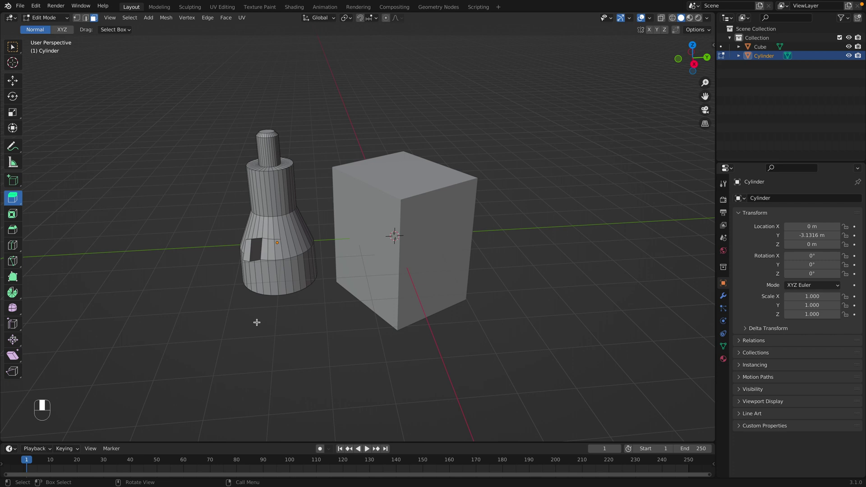
pyautogui.press('super+z')
pyautogui.press('super+z')
pyautogui.press('super+z')
pyautogui.press('super+z')
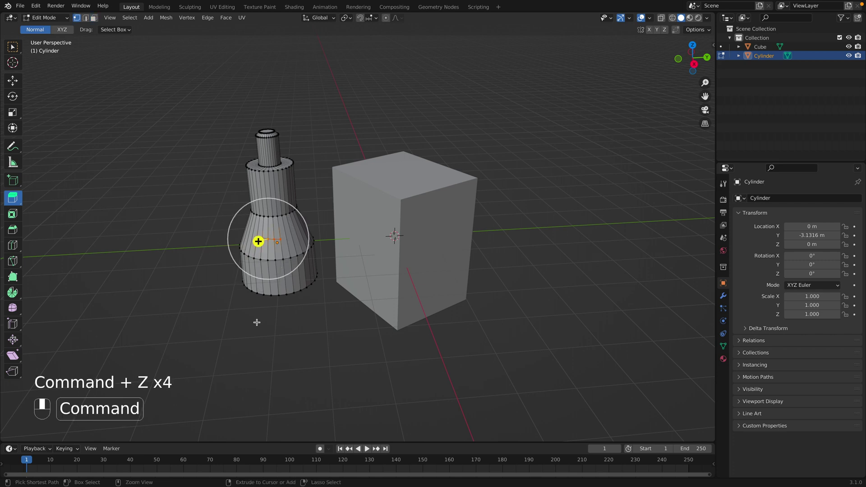
pyautogui.moveTo(257, 323); pyautogui.dragTo(214, 226, button='middle')
# Step: Select the bottle's waist edge loop, orbit to inspect it, then clear the selection
pyautogui.click(12, 47)
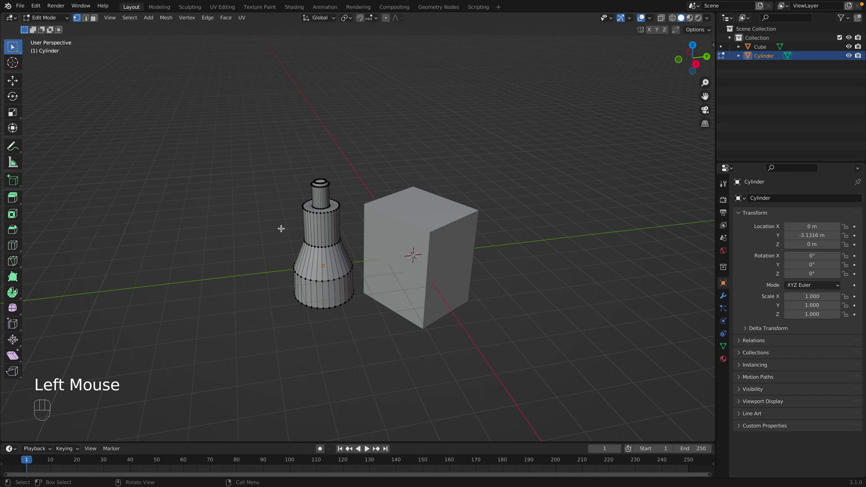
pyautogui.doubleClick(316, 246)
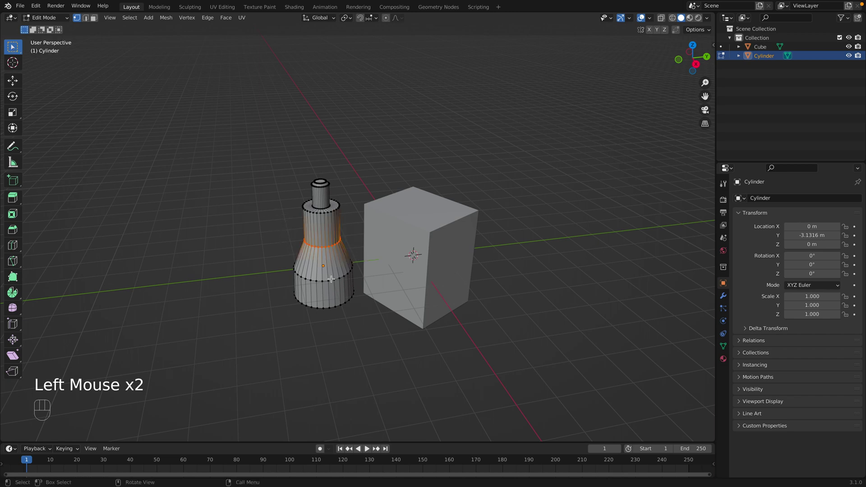
pyautogui.moveTo(292, 292); pyautogui.dragTo(265, 294, button='middle')
pyautogui.click(253, 261)
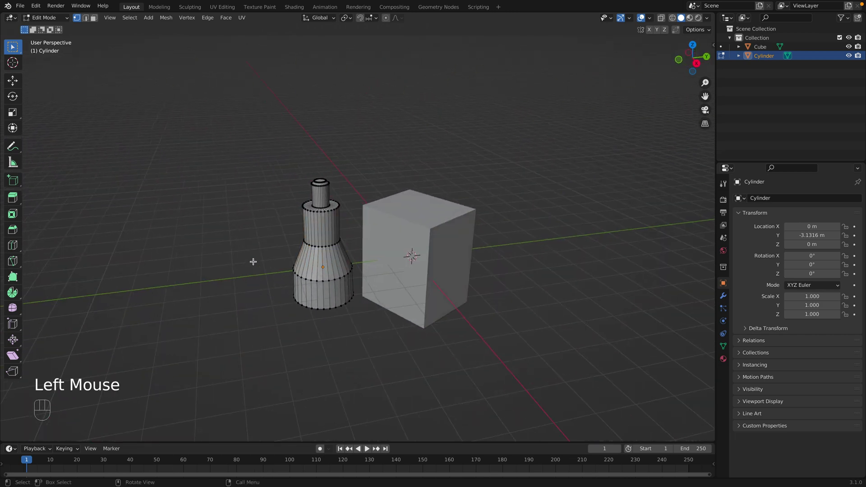
# Step: With X-Ray on, box-select the middle vertices and scale them out by 1.5166
pyautogui.click(663, 19)
pyautogui.scroll(2, 302, 238)
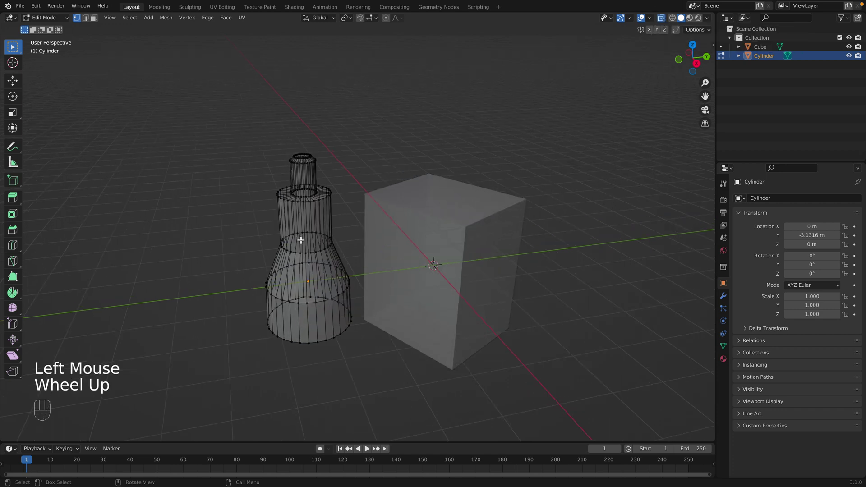
pyautogui.moveTo(241, 222); pyautogui.dragTo(346, 261)
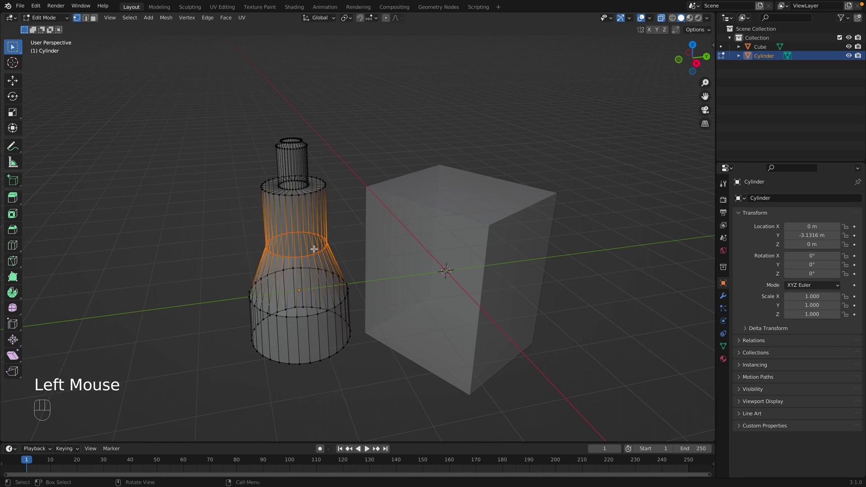
pyautogui.click(13, 114)
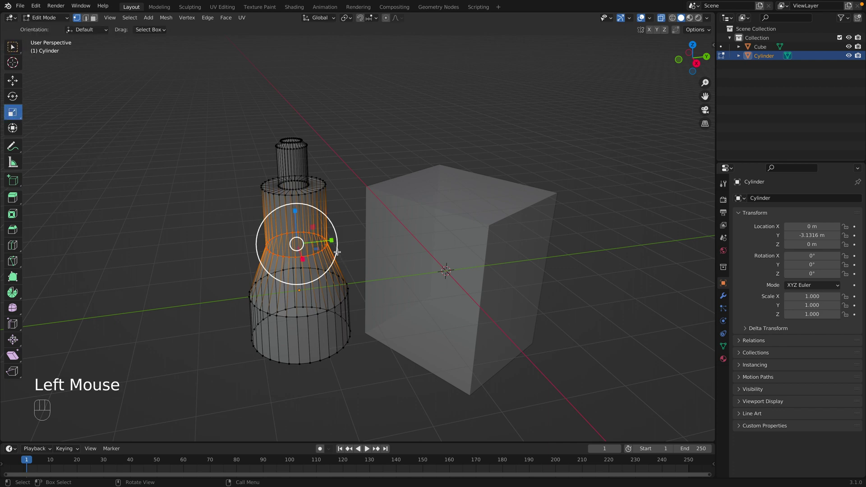
pyautogui.moveTo(338, 254); pyautogui.dragTo(357, 257)
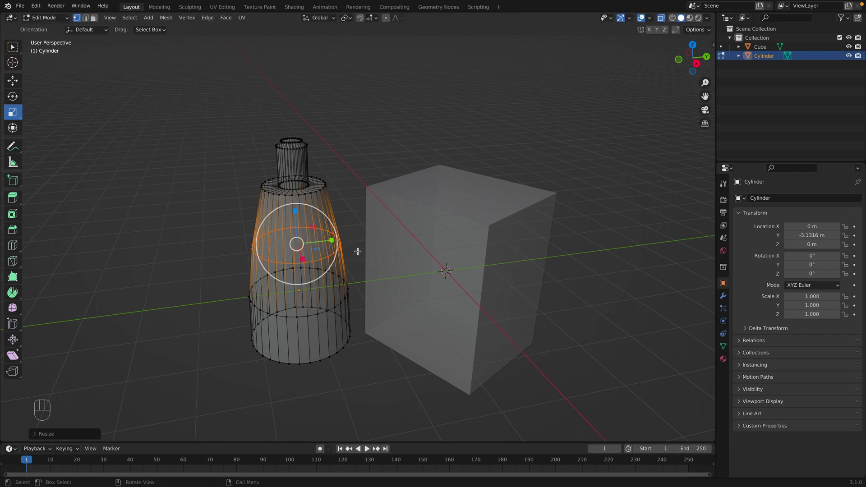
# Step: Switch to Object Mode and delete the cube
pyautogui.click(358, 155)
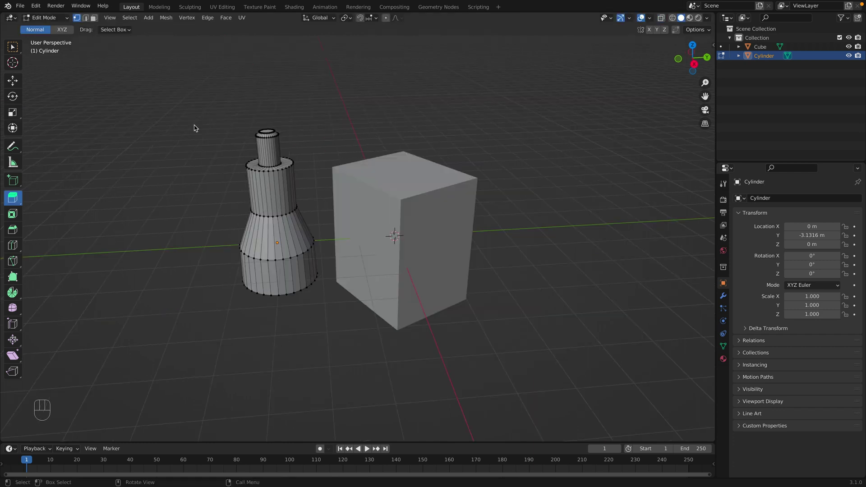
pyautogui.click(48, 18)
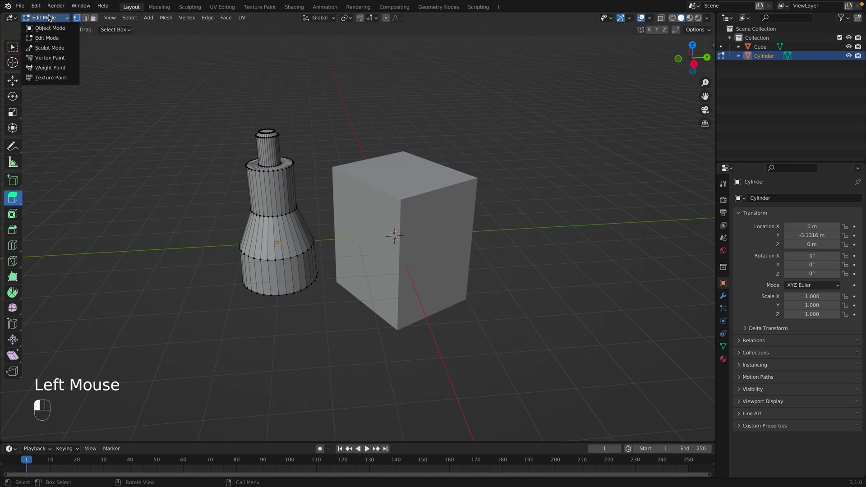
pyautogui.click(50, 28)
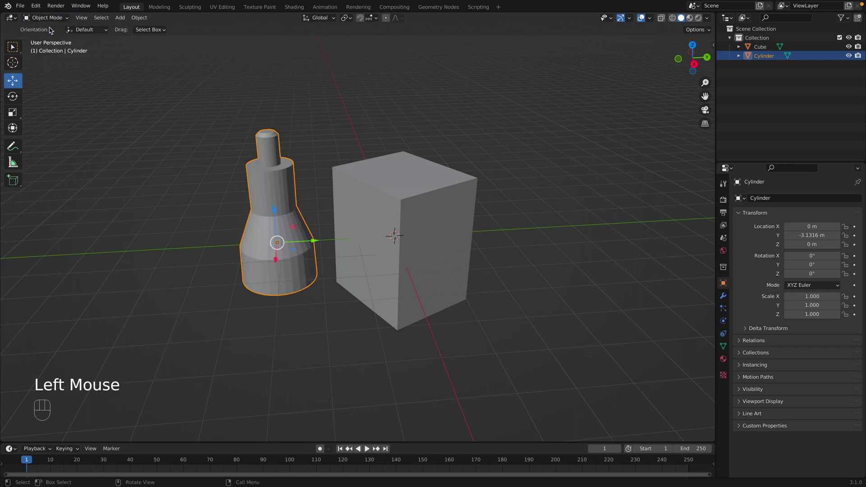
pyautogui.click(195, 220)
pyautogui.click(419, 220)
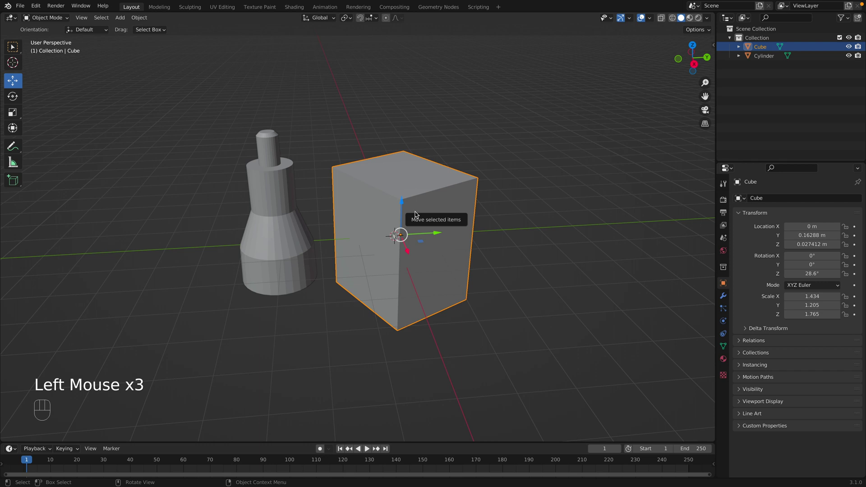
pyautogui.press('x')
pyautogui.click(384, 215)
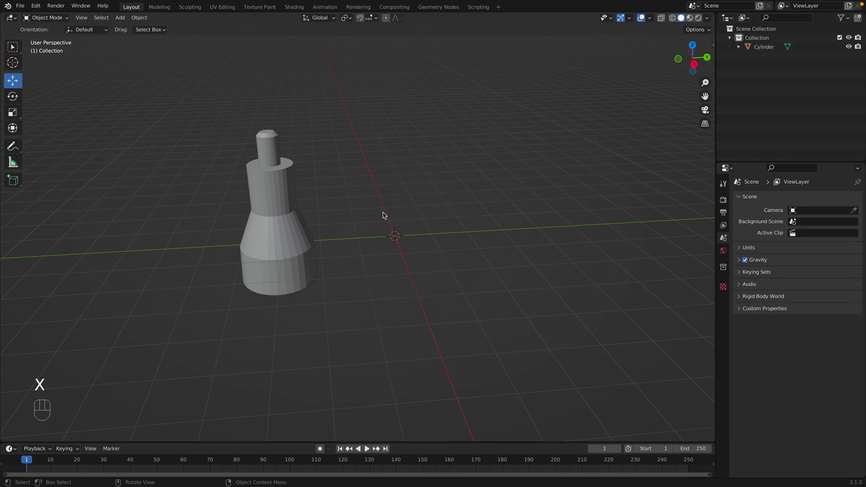
# Step: Centre the bottle at the origin, raise it to Z 0.99283 m, and start exporting
pyautogui.doubleClick(289, 240)
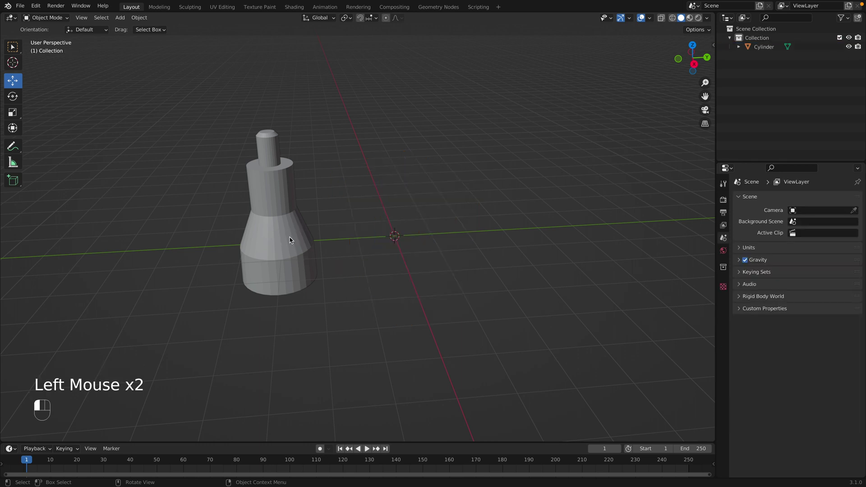
pyautogui.moveTo(311, 244); pyautogui.dragTo(424, 237)
pyautogui.moveTo(397, 205); pyautogui.dragTo(398, 163)
pyautogui.moveTo(252, 109); pyautogui.dragTo(176, 107, button='middle')
pyautogui.click(176, 107)
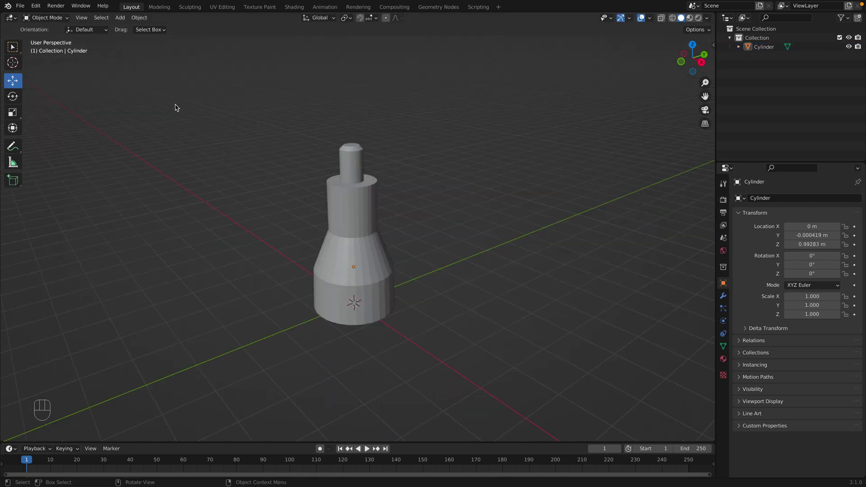
pyautogui.click(21, 6)
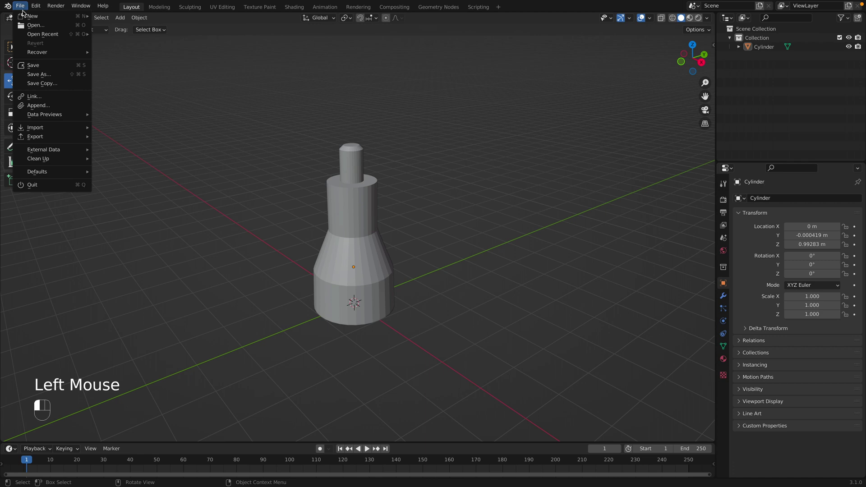
pyautogui.moveTo(38, 138)
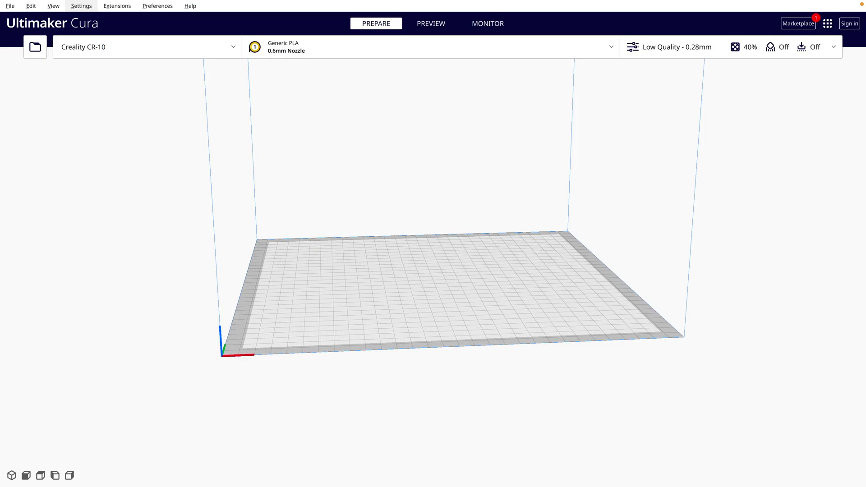
# Step: Load Example.stl onto Cura's build plate and shrink it to about 3796%
pyautogui.moveTo(117, 486); pyautogui.dragTo(437, 270)
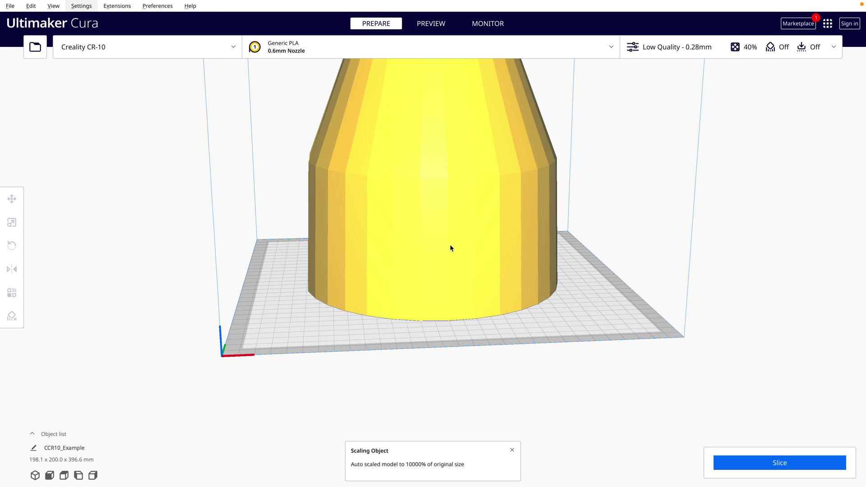
pyautogui.scroll(-6, 451, 244)
pyautogui.scroll(-5, 438, 282)
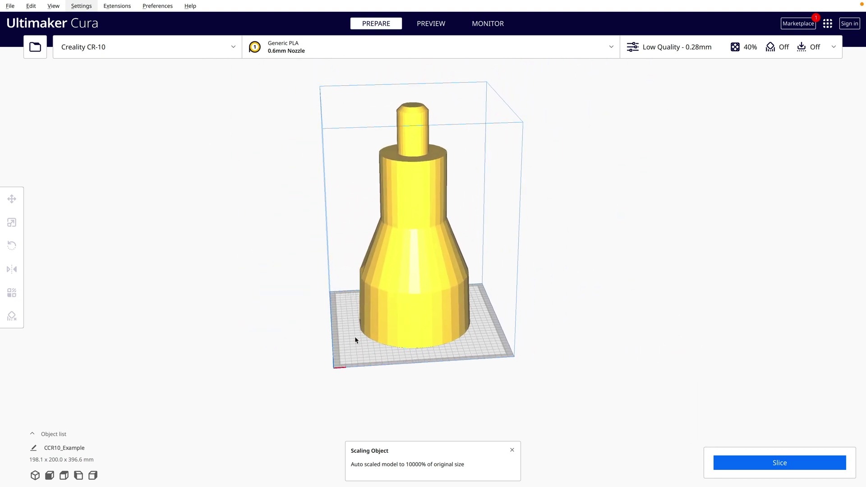
pyautogui.click(393, 309)
pyautogui.press('s')
pyautogui.moveTo(501, 220); pyautogui.dragTo(402, 228)
# Step: Switch the printer to Creality Ender-3 and shrink the bottle to 26.1 × 26.4 × 52.3 mm
pyautogui.click(189, 50)
pyautogui.click(101, 96)
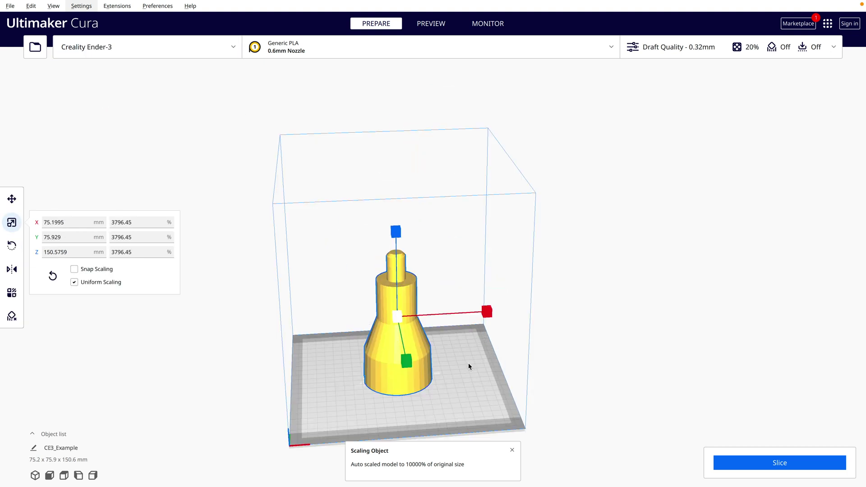
pyautogui.moveTo(494, 251); pyautogui.dragTo(405, 329)
pyautogui.scroll(3, 405, 329)
pyautogui.moveTo(476, 306); pyautogui.dragTo(449, 306)
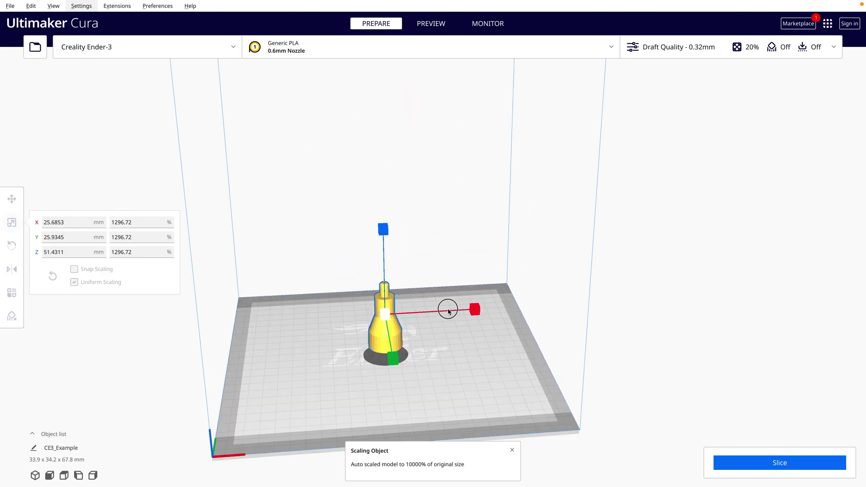
pyautogui.moveTo(449, 306); pyautogui.dragTo(544, 279, button='middle')
pyautogui.click(667, 446)
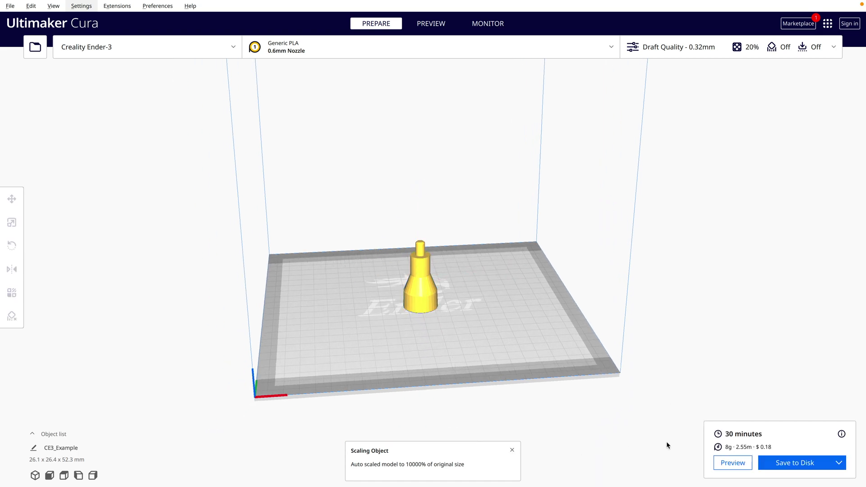